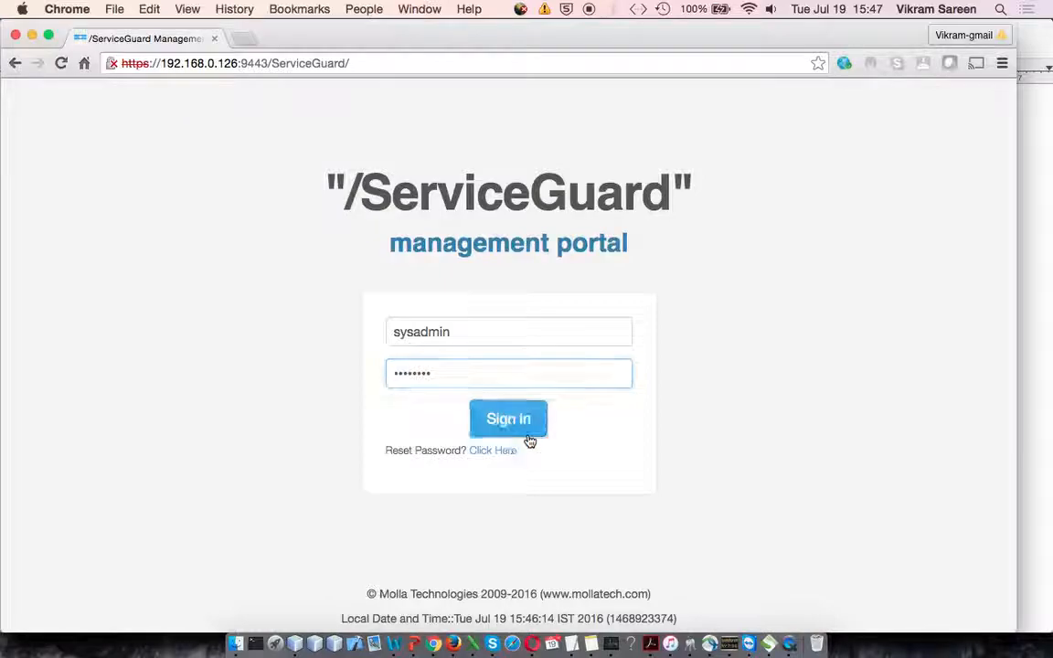
Step: Switch to TextEdit and add the heading "1. import Resource" above the two WSDL links
click(571, 643)
text(import Resourc)
key(super+shift+Left)
key(super+x)
key(Up)
key(Up)
key(Up)
key(super+v)
key(super+Left)
text(1.)
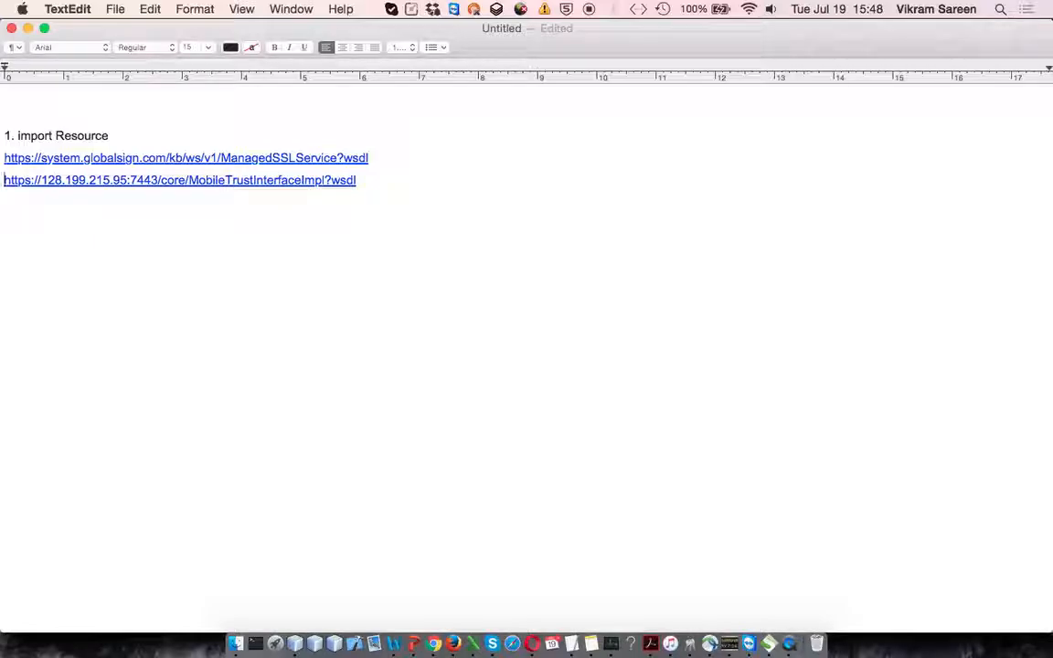
Step: Add the item "2. Access Point >>" below the links, with the lines "A. Transformation" and "B. Security Enforcement"
text(2. )
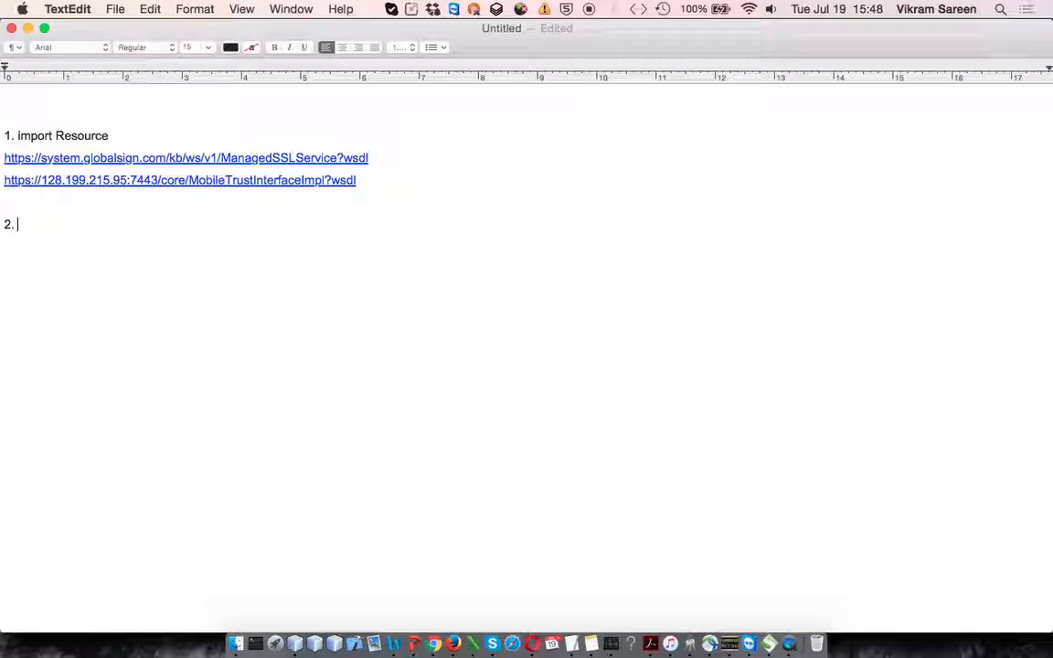
text(Access Point >> A. Trans)
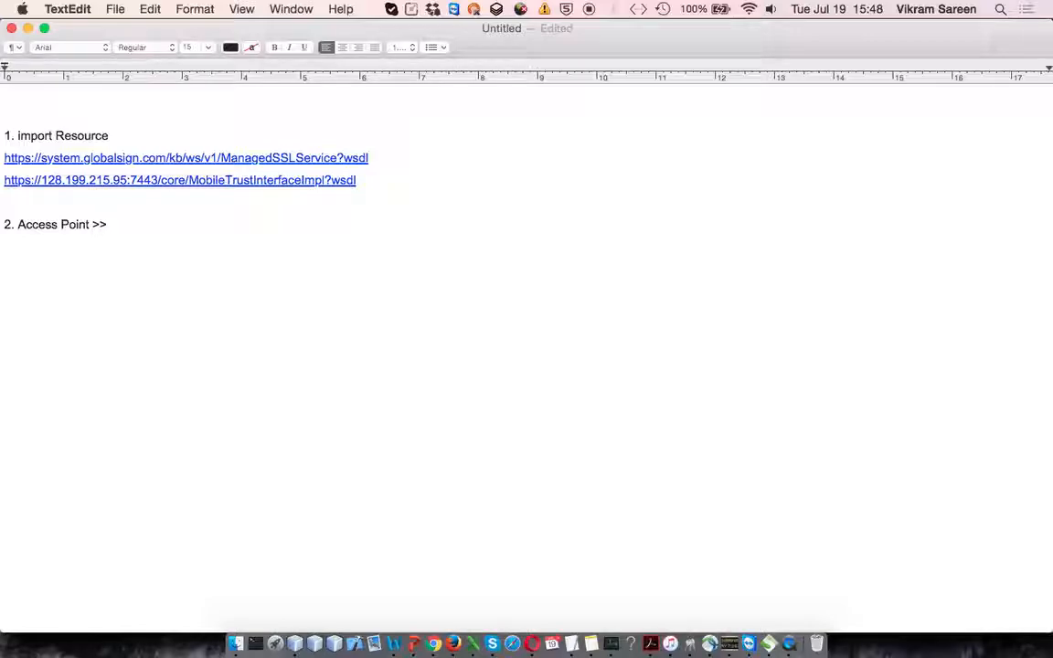
text(formation)
key(Return)
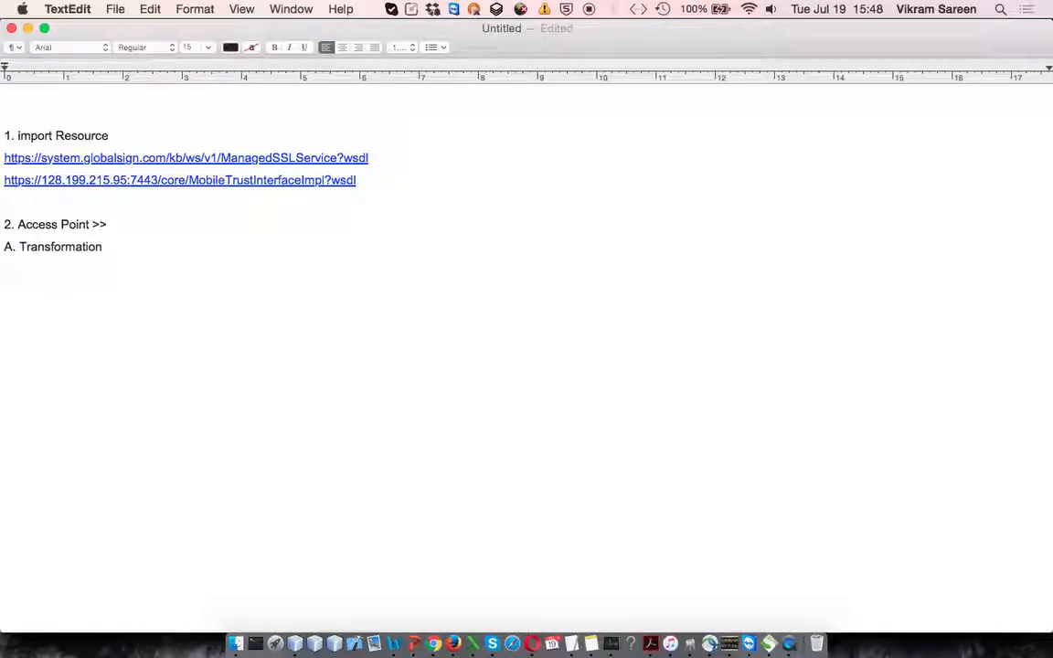
text(B. Security Enforcement)
key(Return)
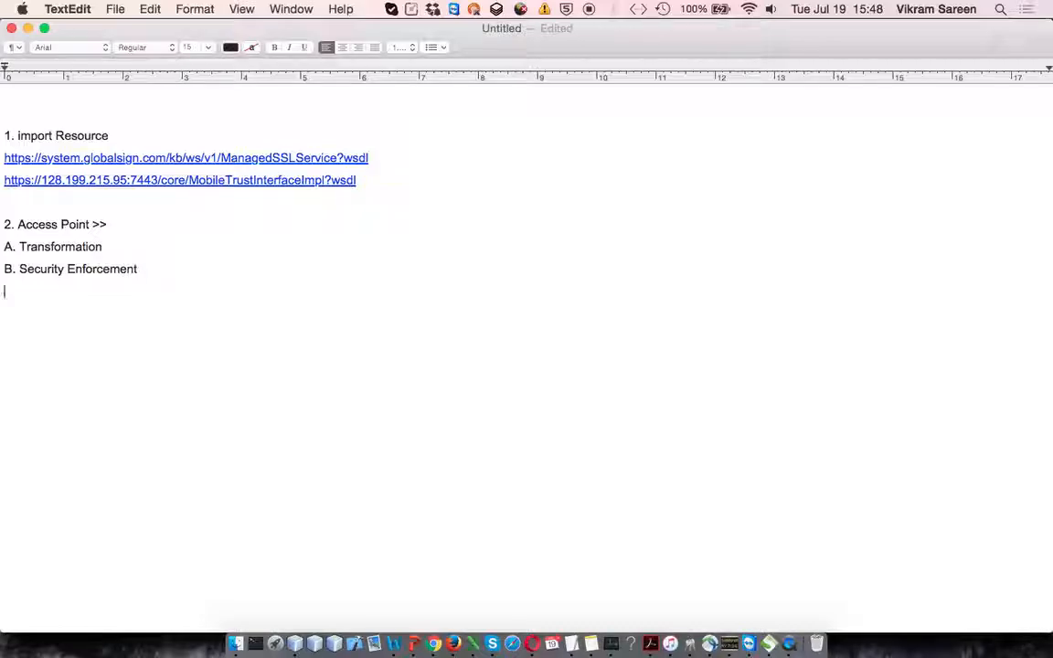
Step: Complete the outline with "C. API Billing", "D. Publish" and the item "3. Test for SOAP UI (standard testing tool)."
text(C. API Billing)
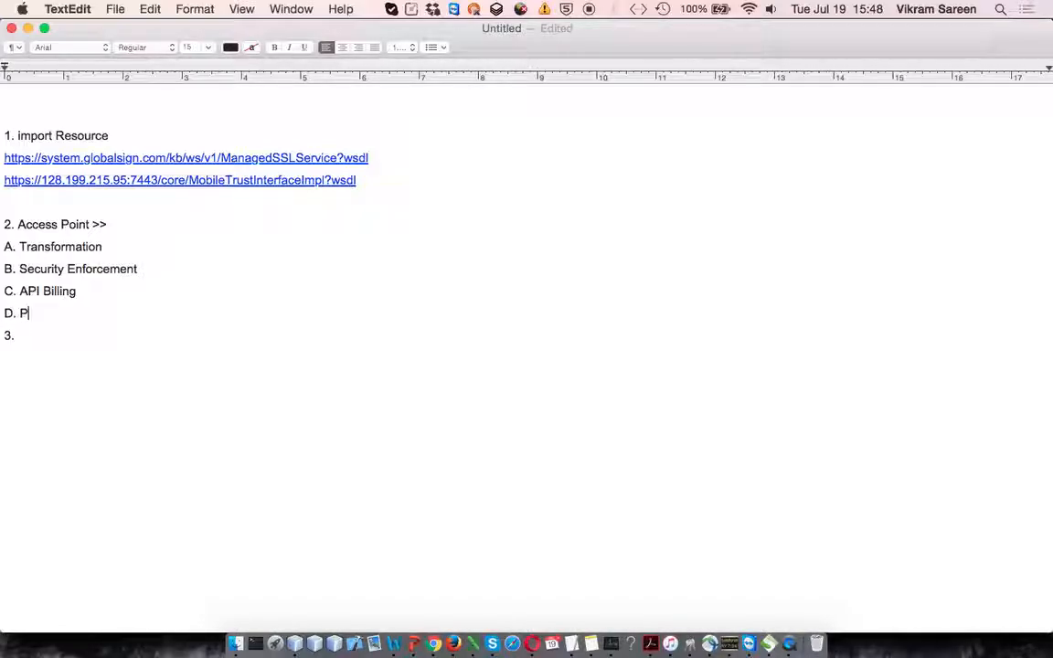
text(D. Publish)
key(Return)
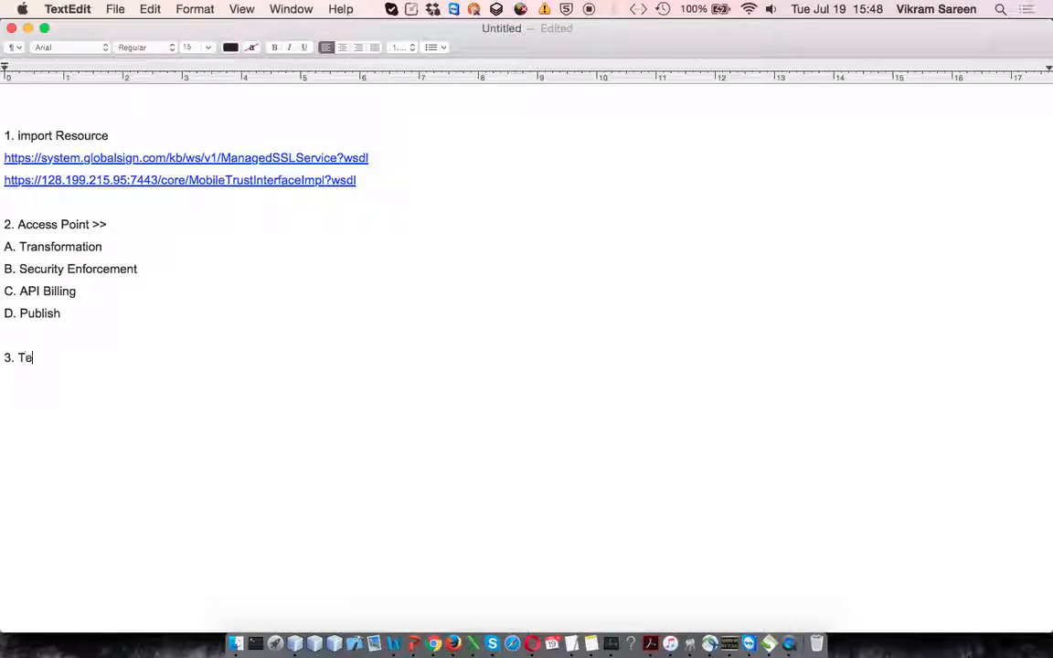
text(OAP UI ()
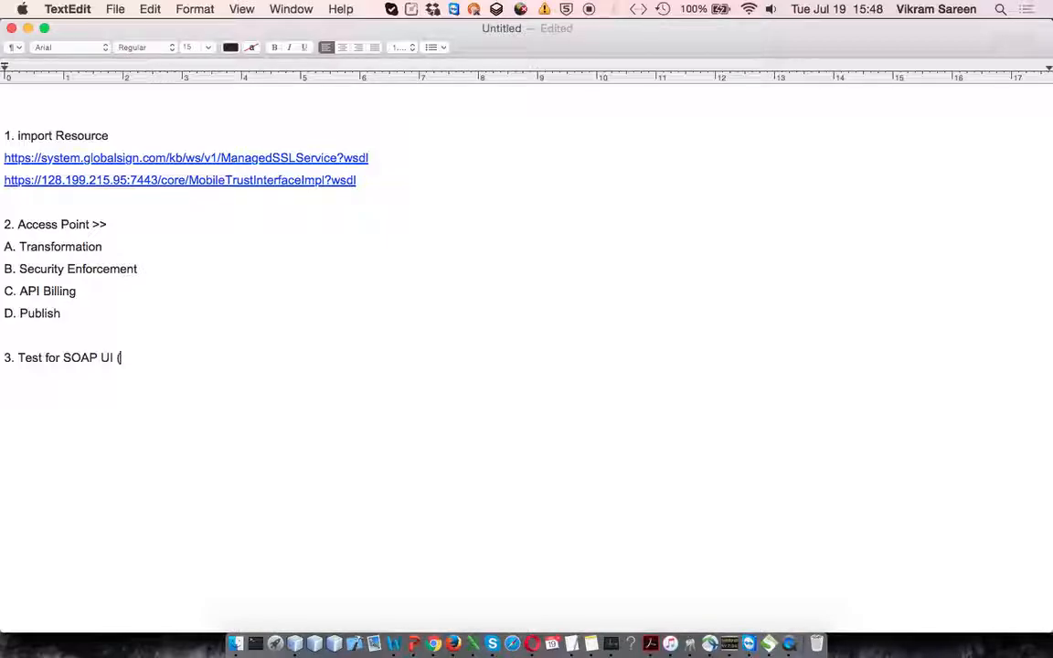
text(standard testing tool).)
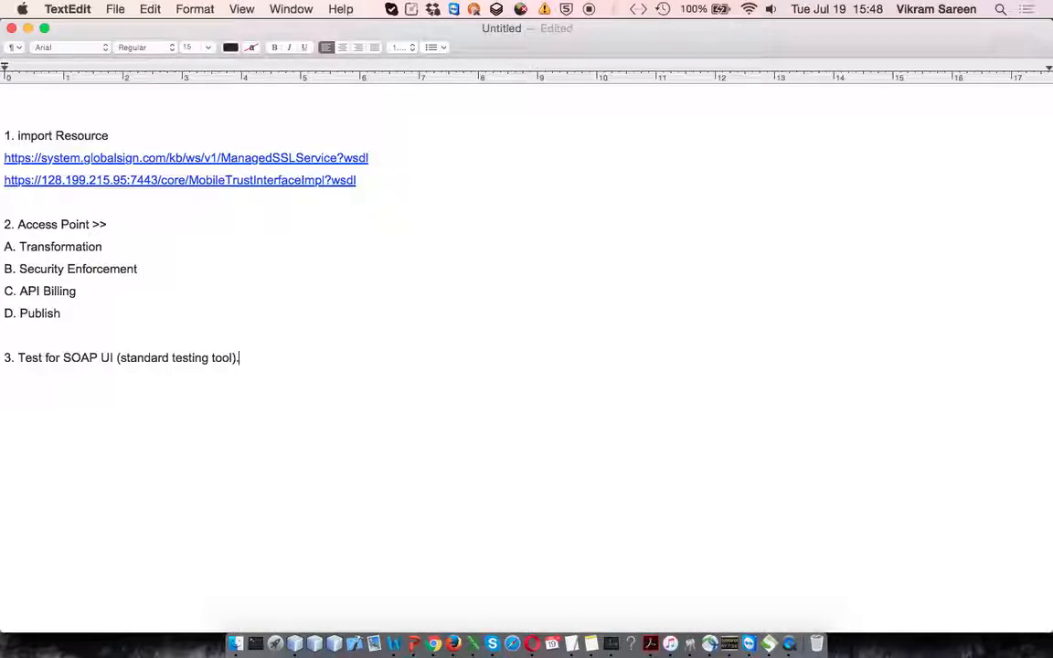
Step: Switch to Chrome and open the form for adding a new resource in Resource Management
click(436, 637)
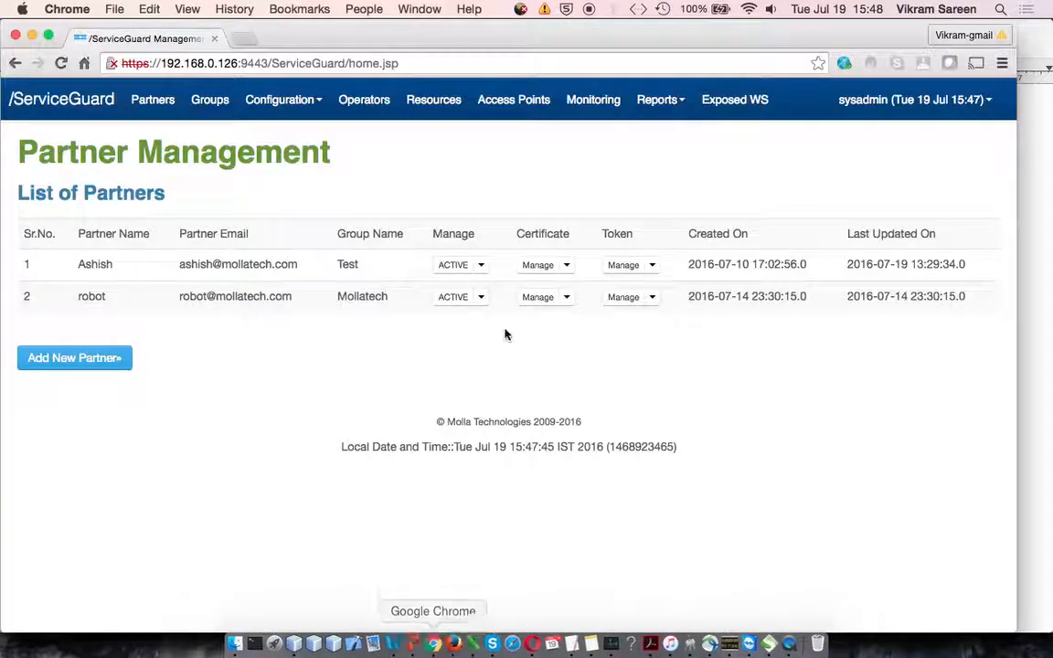
click(438, 95)
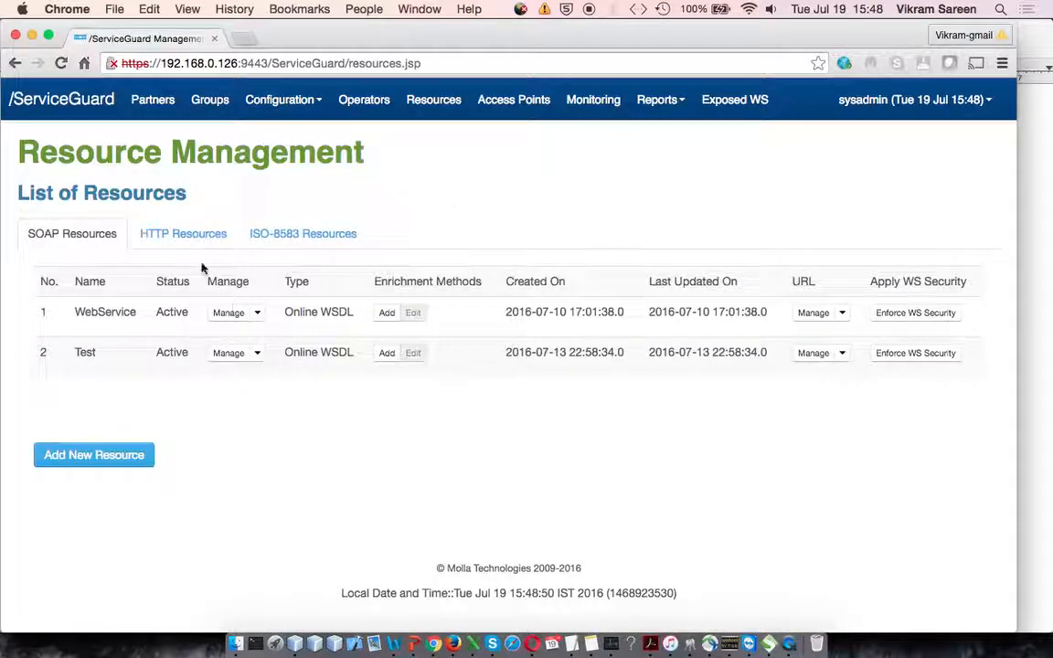
key(super+Tab)
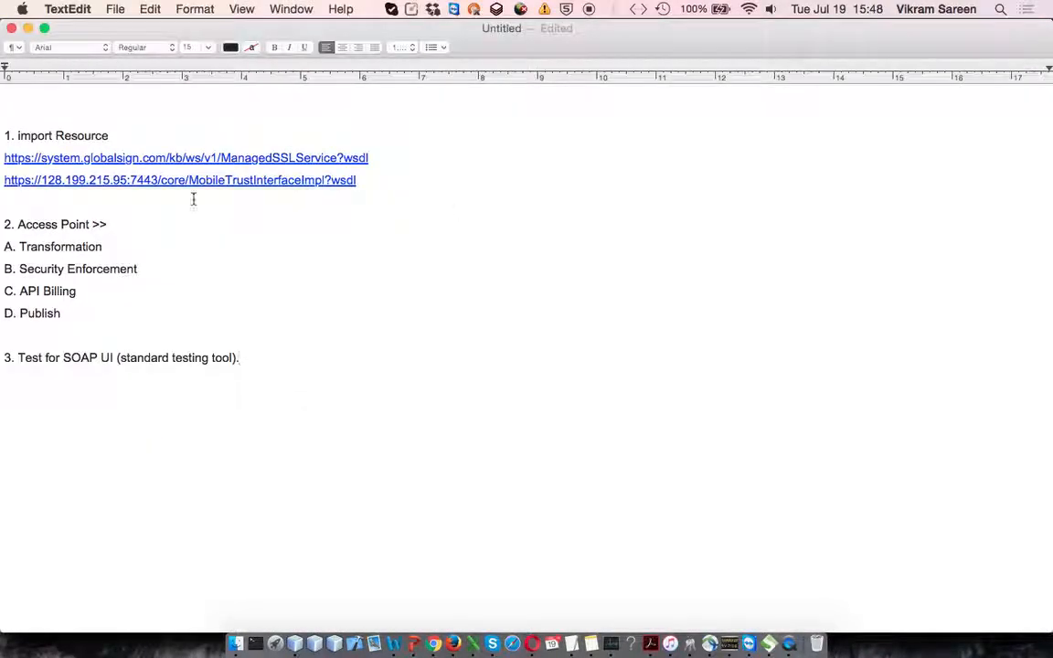
key(super+Tab)
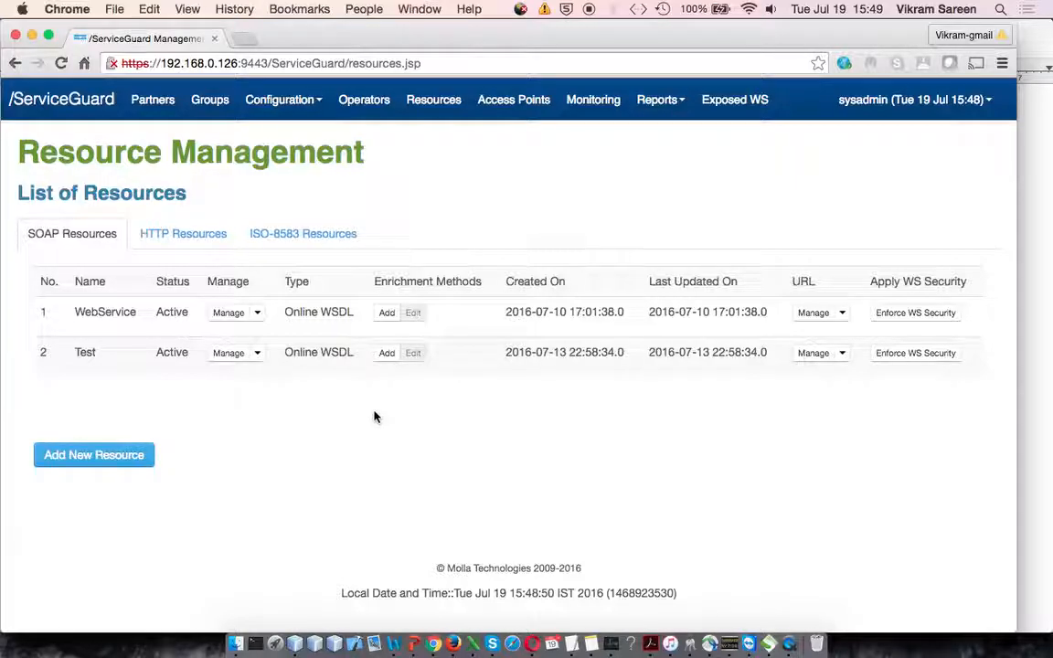
click(105, 457)
Step: Copy the GlobalSign ManagedSSLService WSDL link from the TextEdit notes into the new resource's test WSDL URL in Chrome
key(super+Tab)
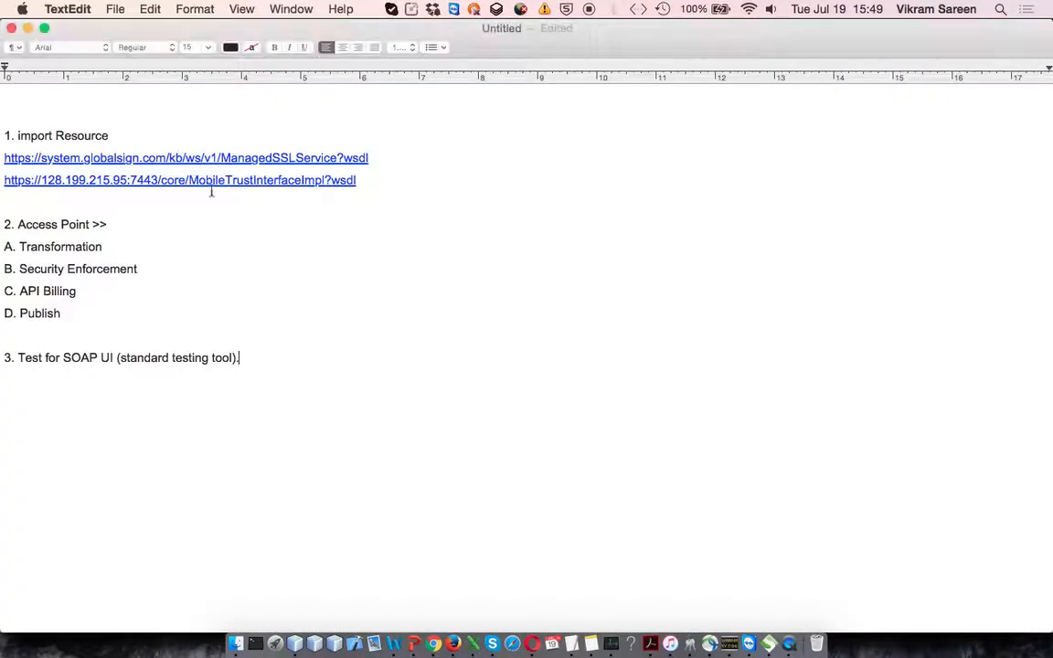
triple_click(396, 157)
key(super+c)
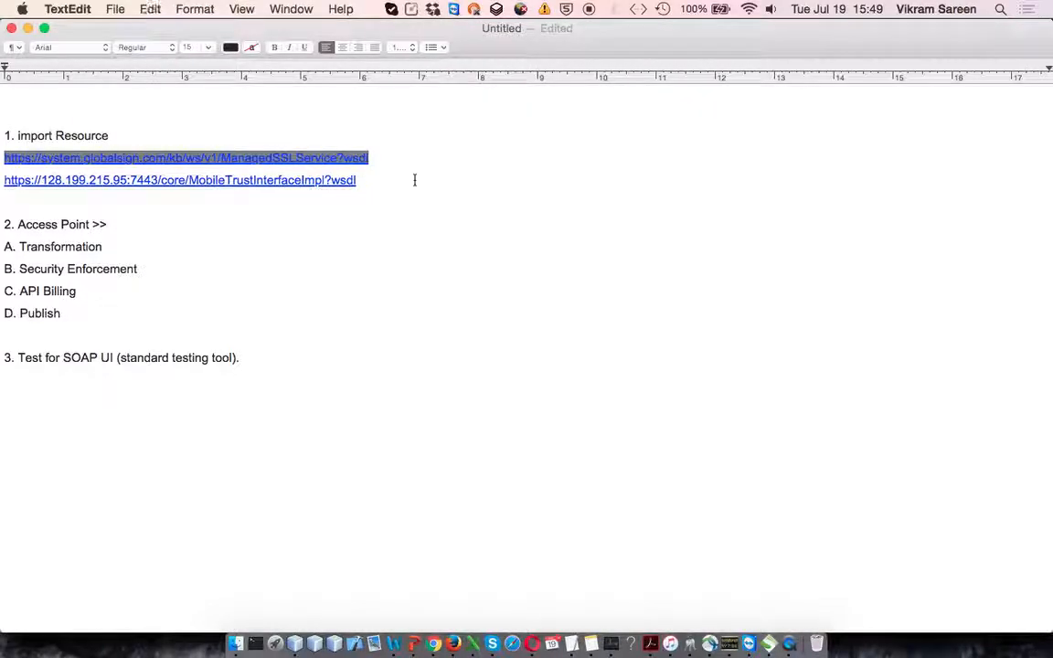
key(super+Tab)
click(587, 404)
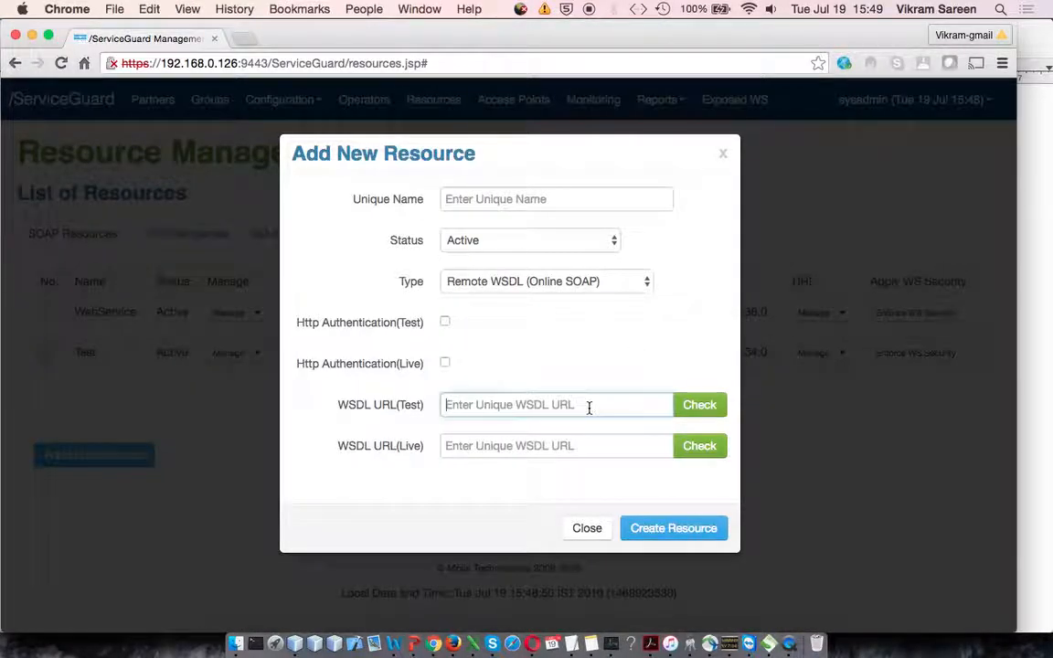
key(super+v)
Step: Name the resource GlobalSignWS, keep the type Remote WSDL (Online SOAP), and enter the same GlobalSign link as the live WSDL URL
click(563, 197)
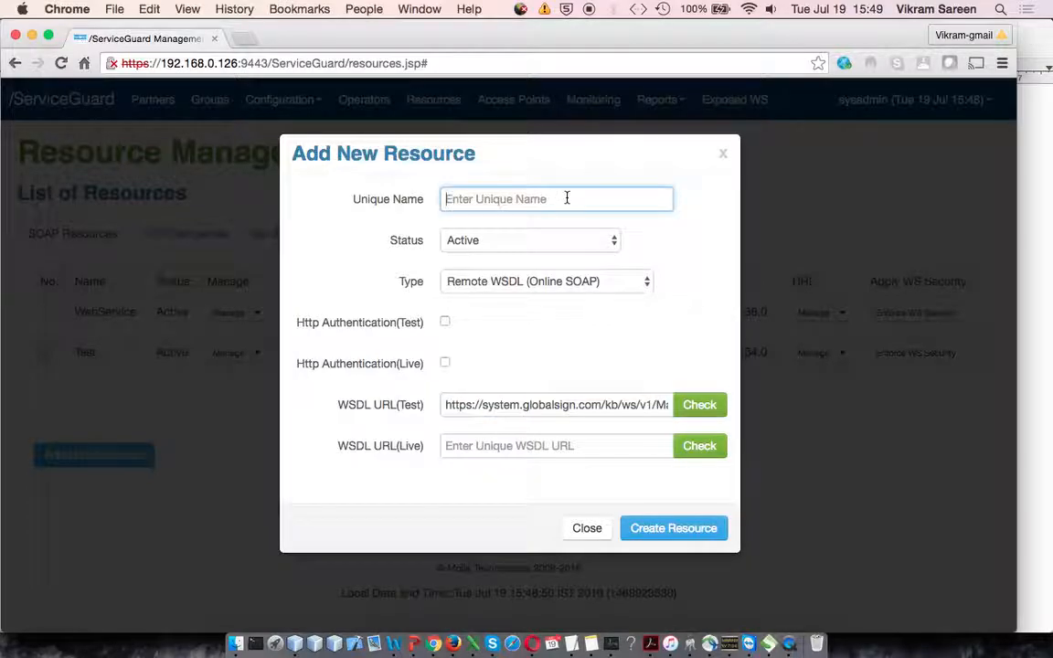
text(GlobalSignWS)
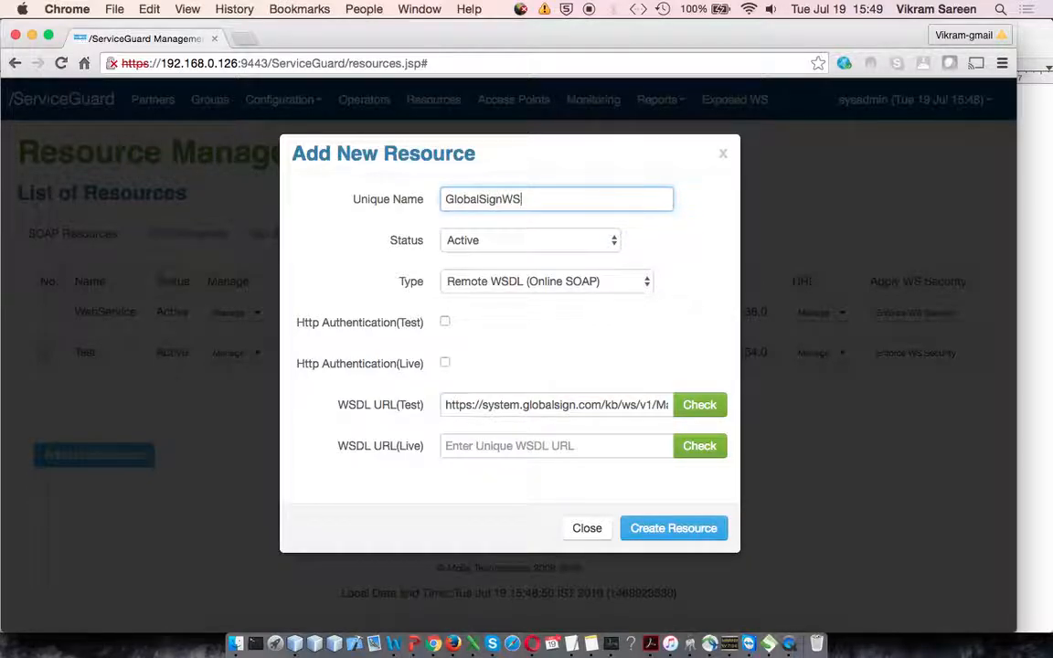
click(629, 282)
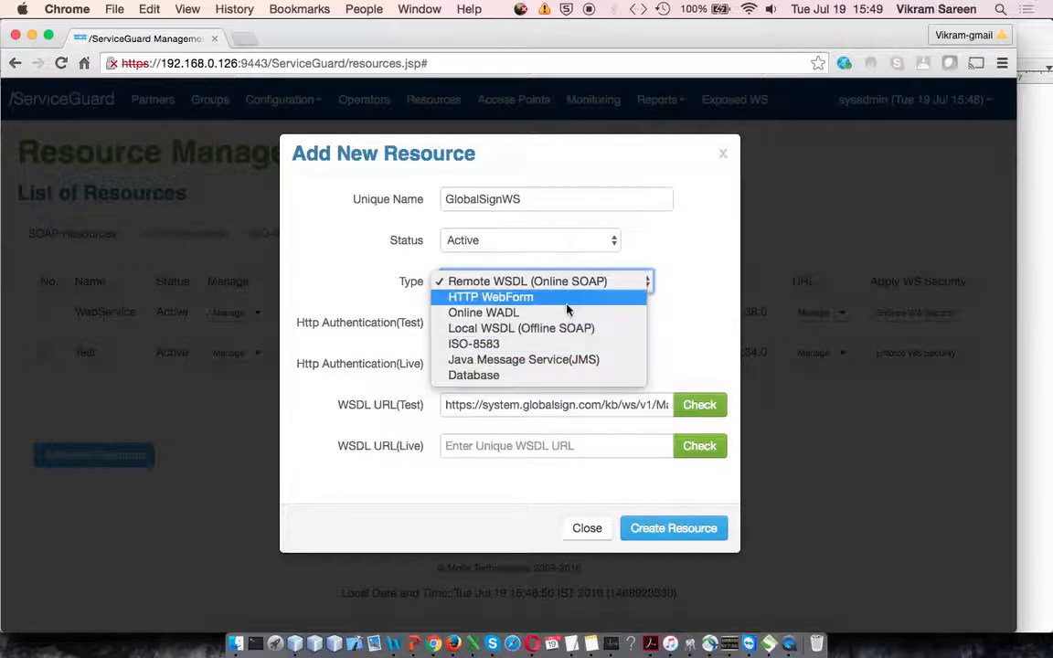
click(676, 350)
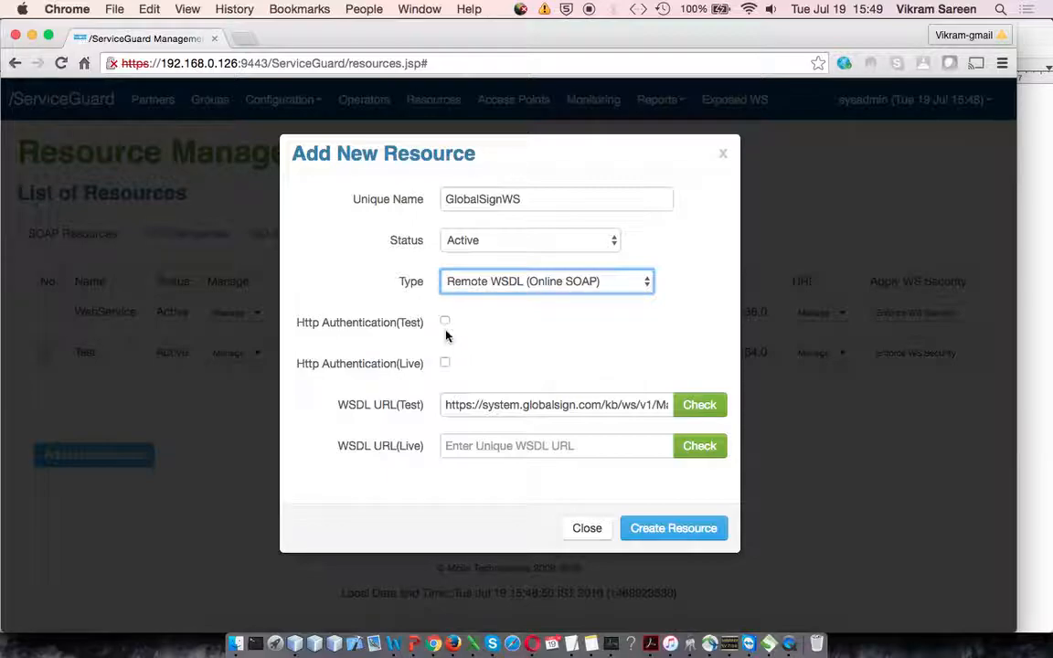
double_click(411, 324)
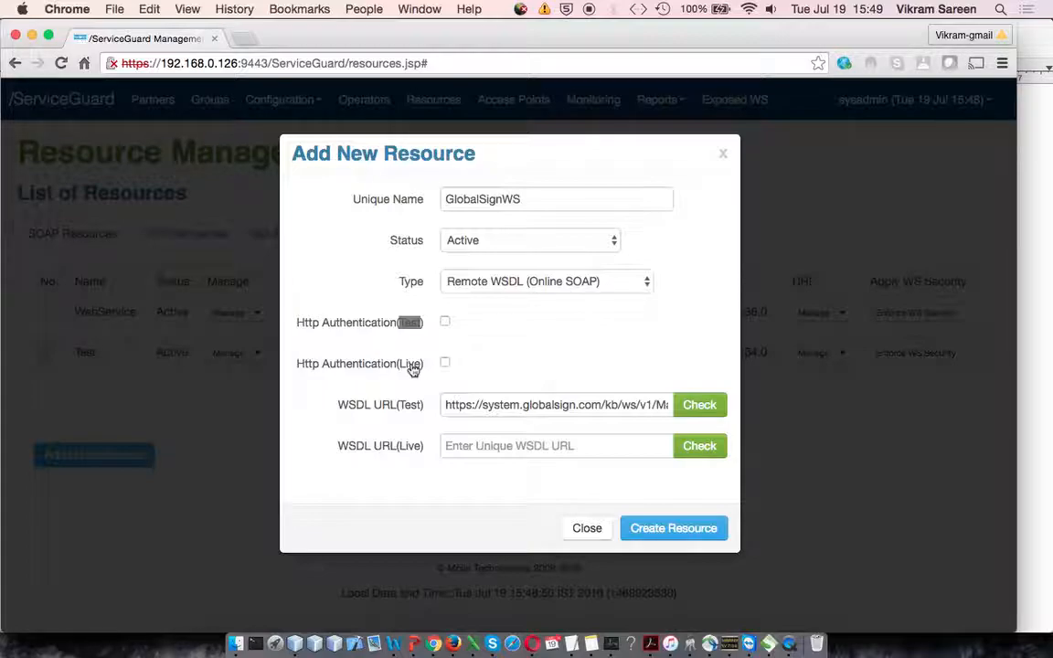
click(503, 446)
key(super+v)
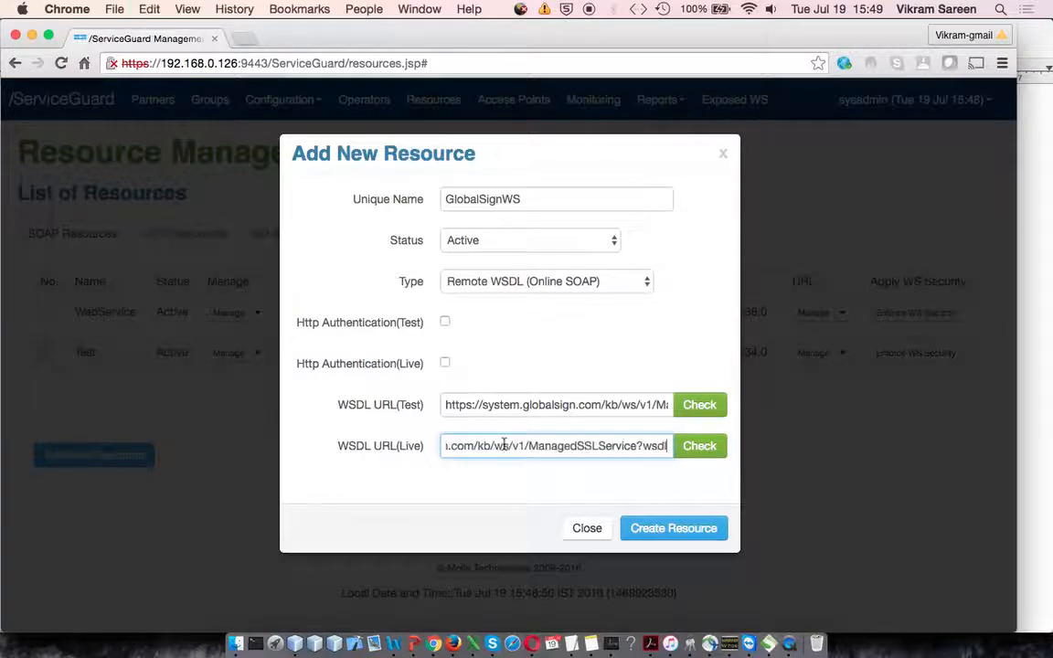
Step: Check the test and live WSDL URLs and create the GlobalSignWS resource
click(700, 404)
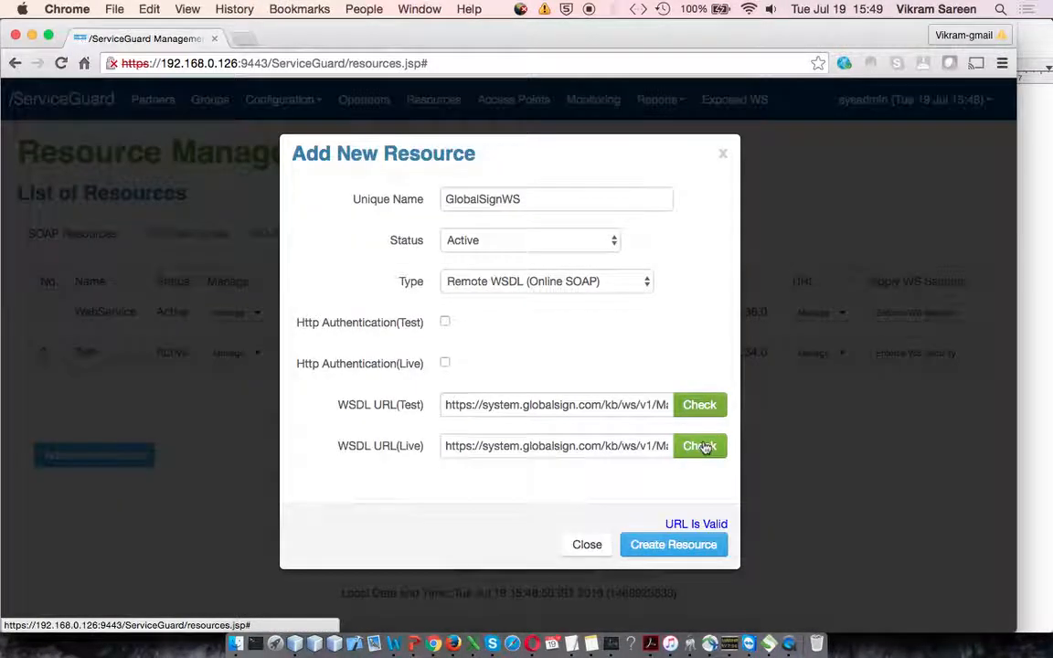
click(701, 449)
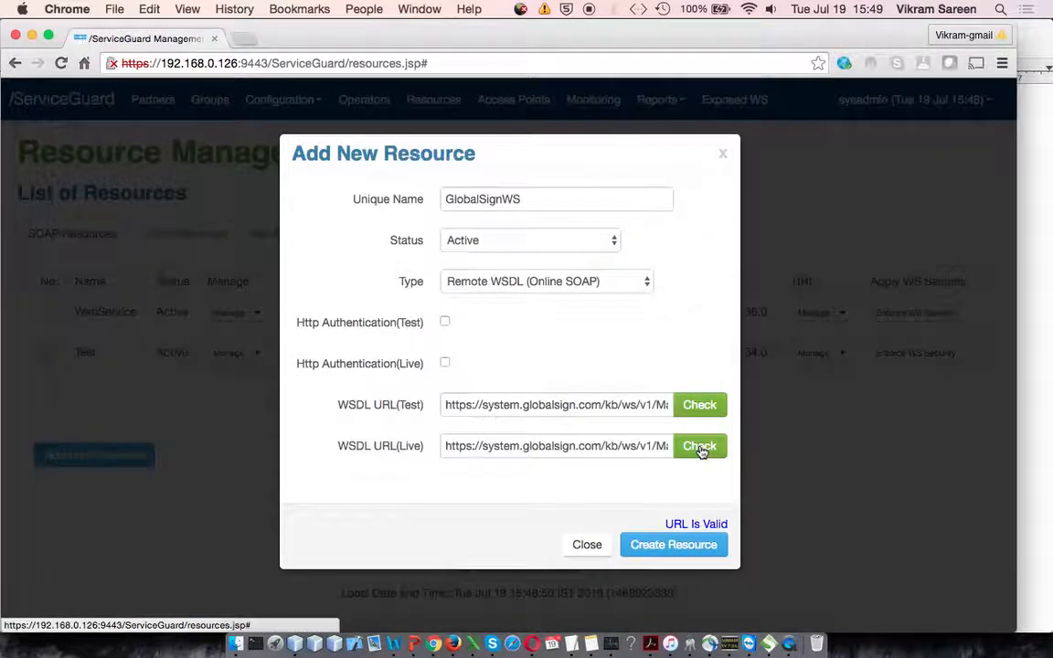
click(651, 546)
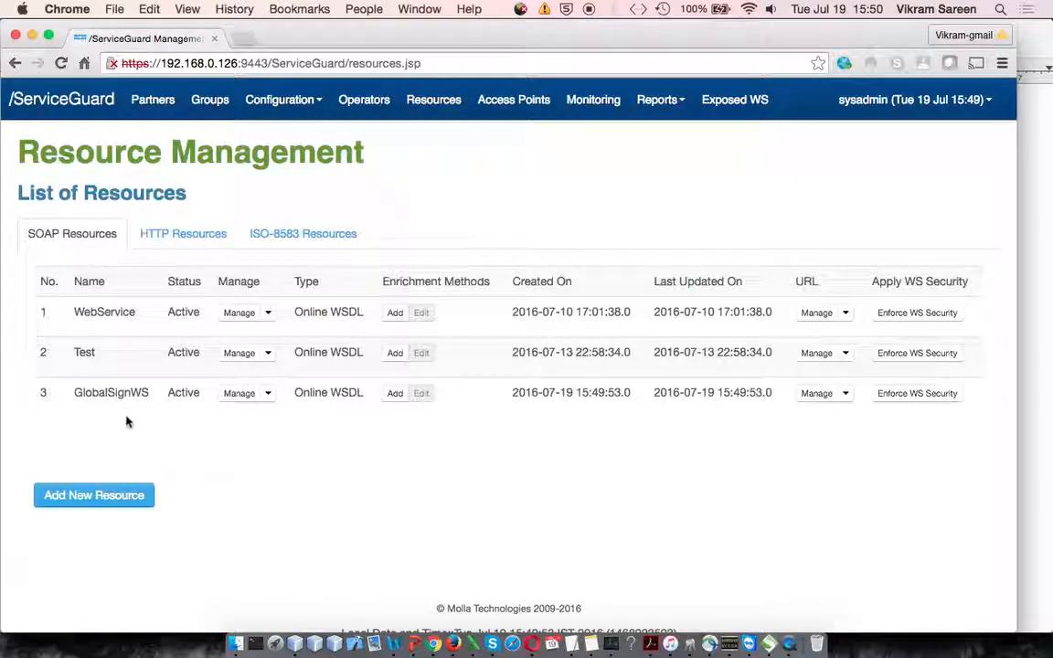
drag(72, 394, 148, 392)
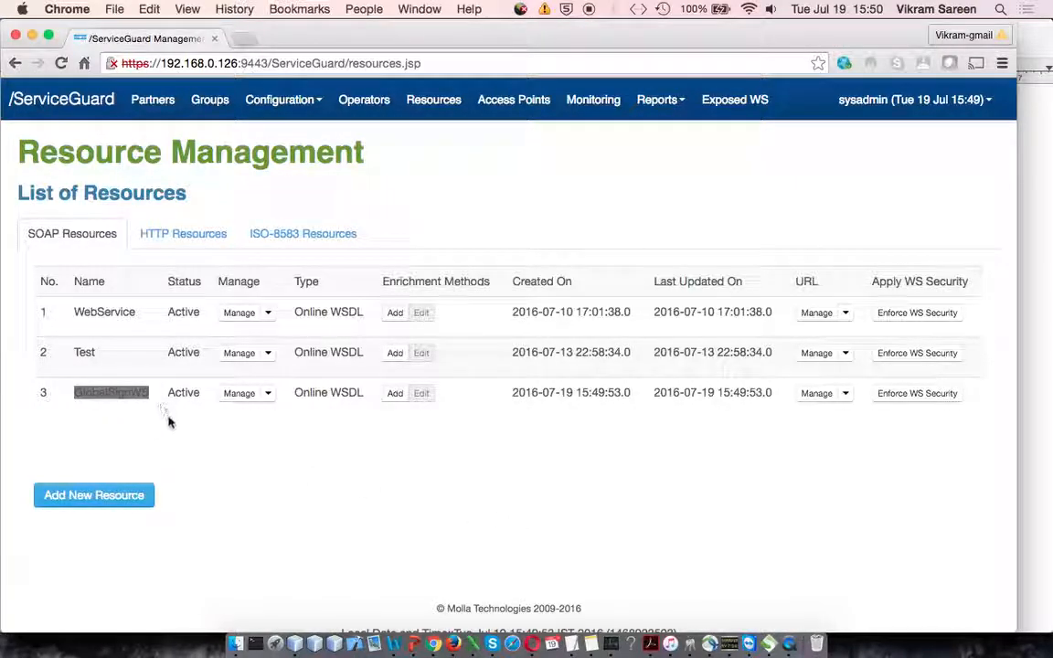
click(169, 421)
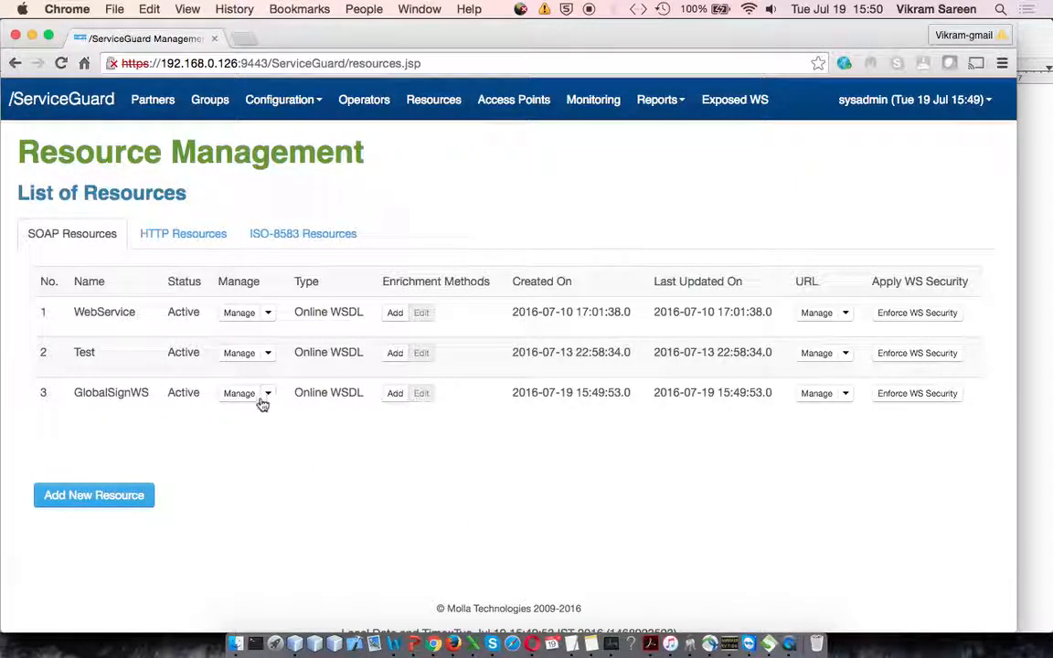
Step: Start another new resource with the unique name AxiomProtectWS
click(118, 494)
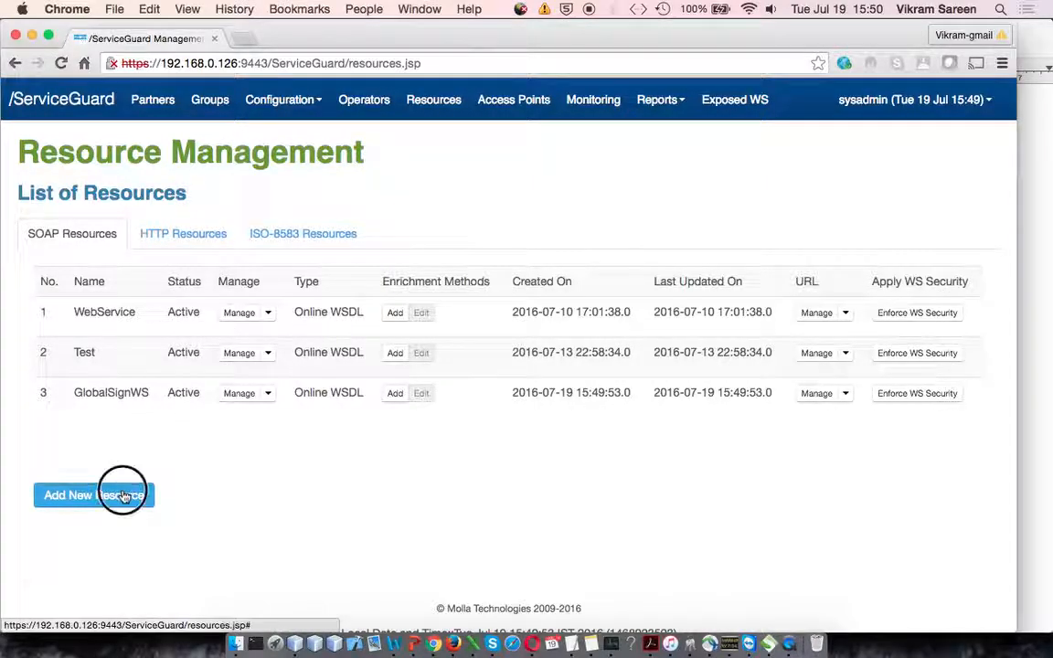
click(551, 201)
text(A)
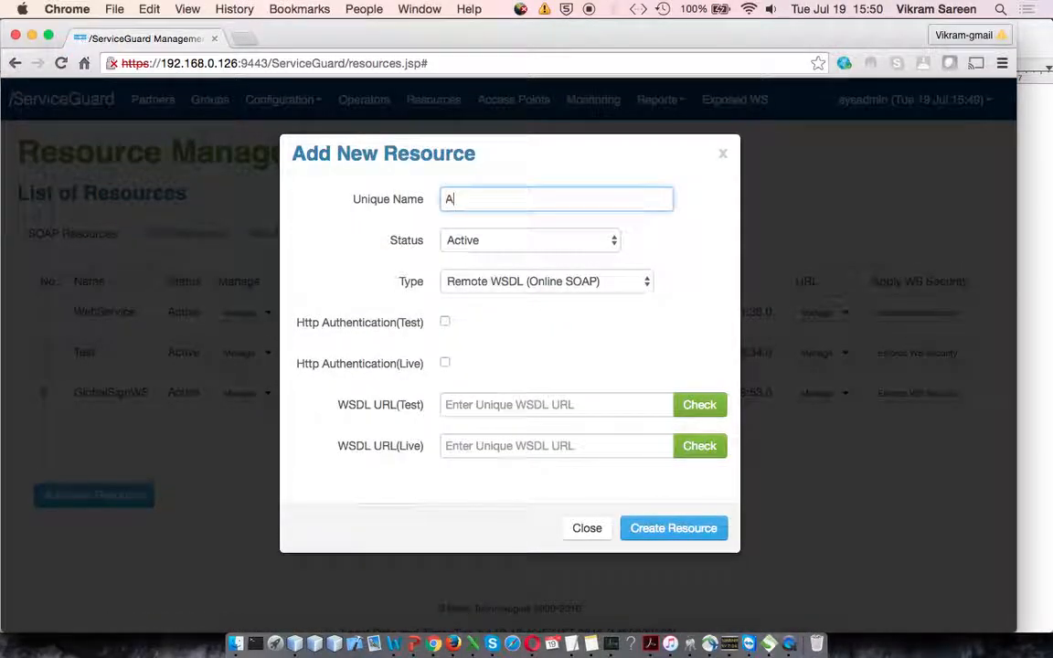
text(xiomProtectWS)
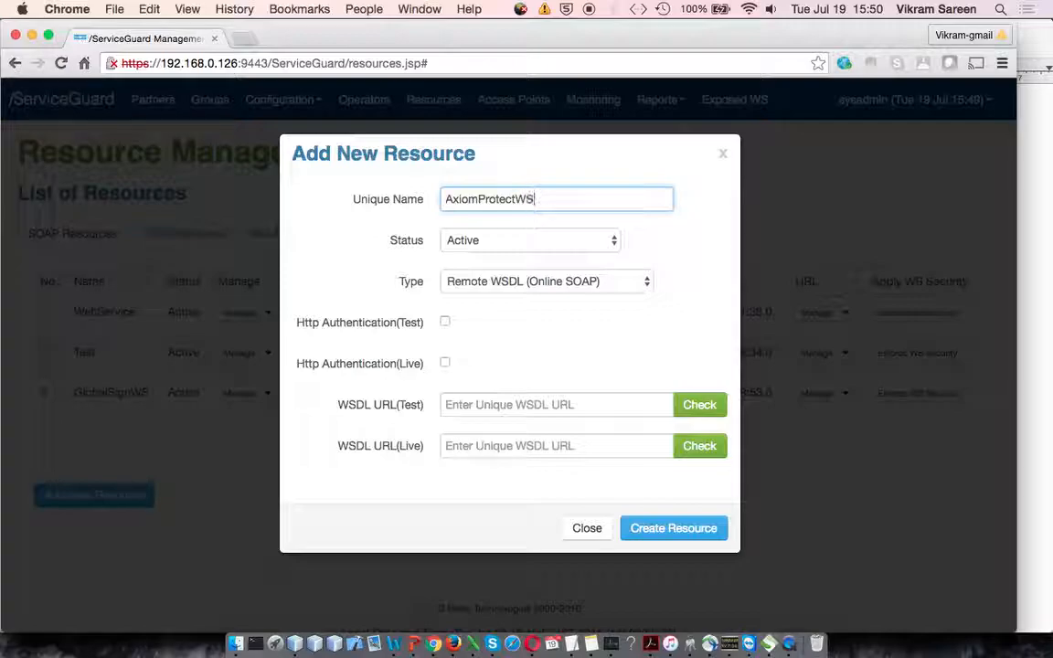
Step: Copy the MobileTrustInterfaceImpl WSDL link from the TextEdit notes into the test WSDL URL in Chrome and check it
click(568, 641)
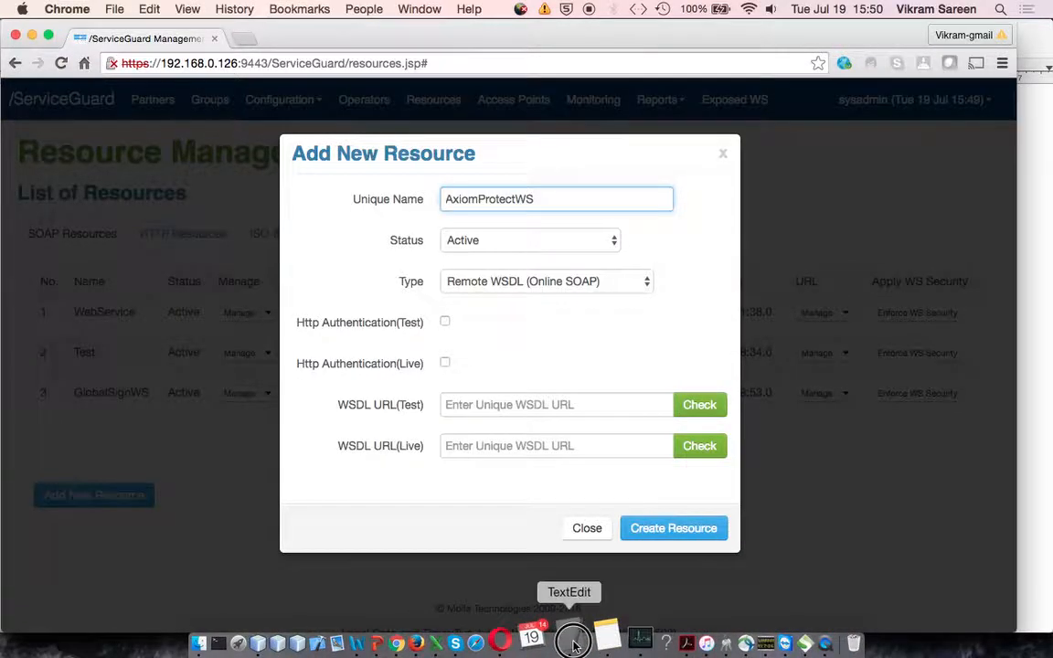
drag(376, 182, 3, 180)
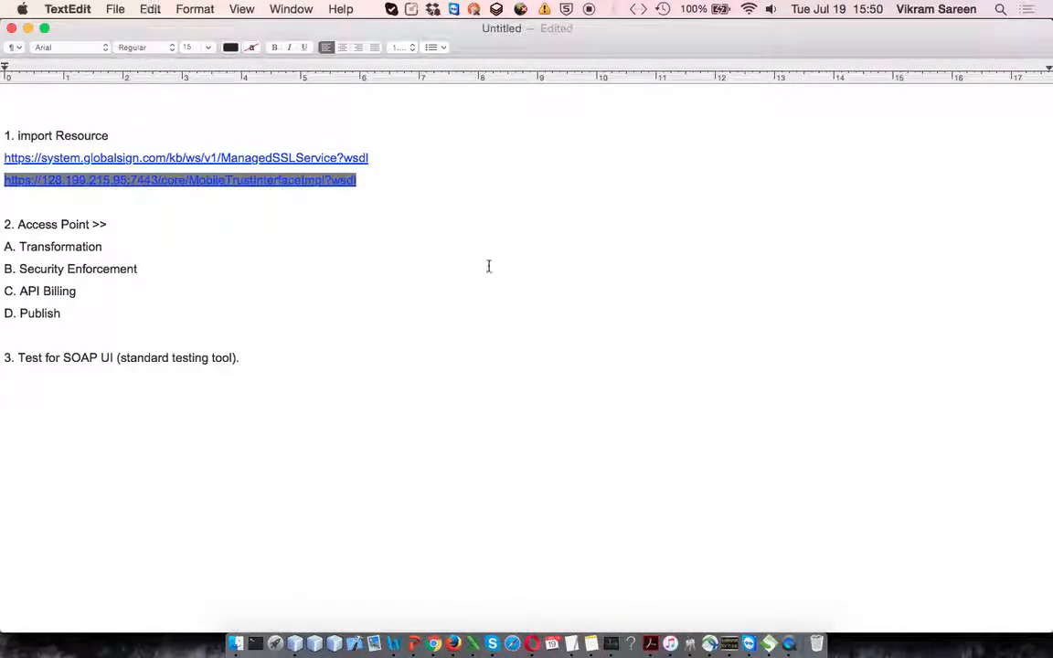
key(super+Tab)
click(559, 404)
key(super+v)
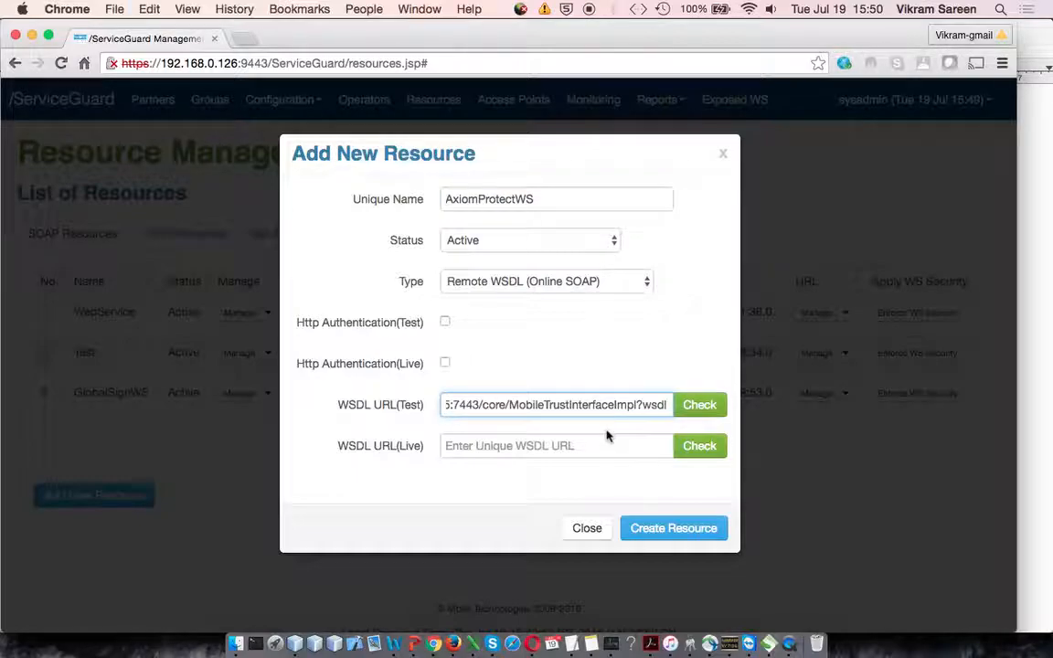
click(698, 404)
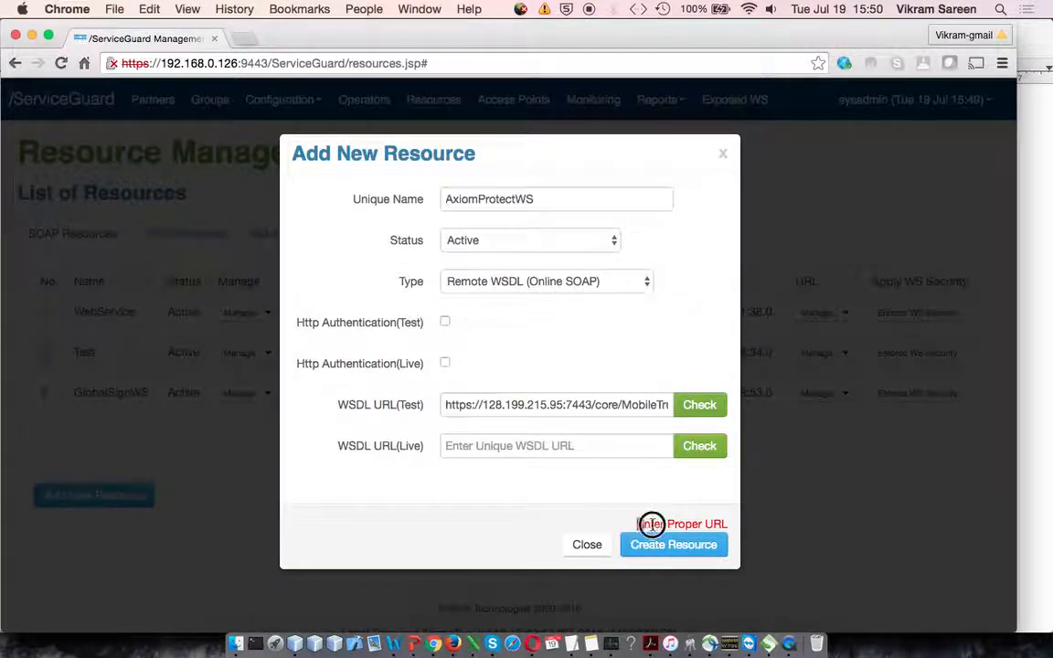
Step: Copy the AxiomProtectWS test WSDL URL into its live WSDL URL
drag(652, 524, 728, 528)
click(676, 499)
click(634, 409)
key(super+Right)
key(super+a)
key(super+c)
click(594, 445)
key(super+v)
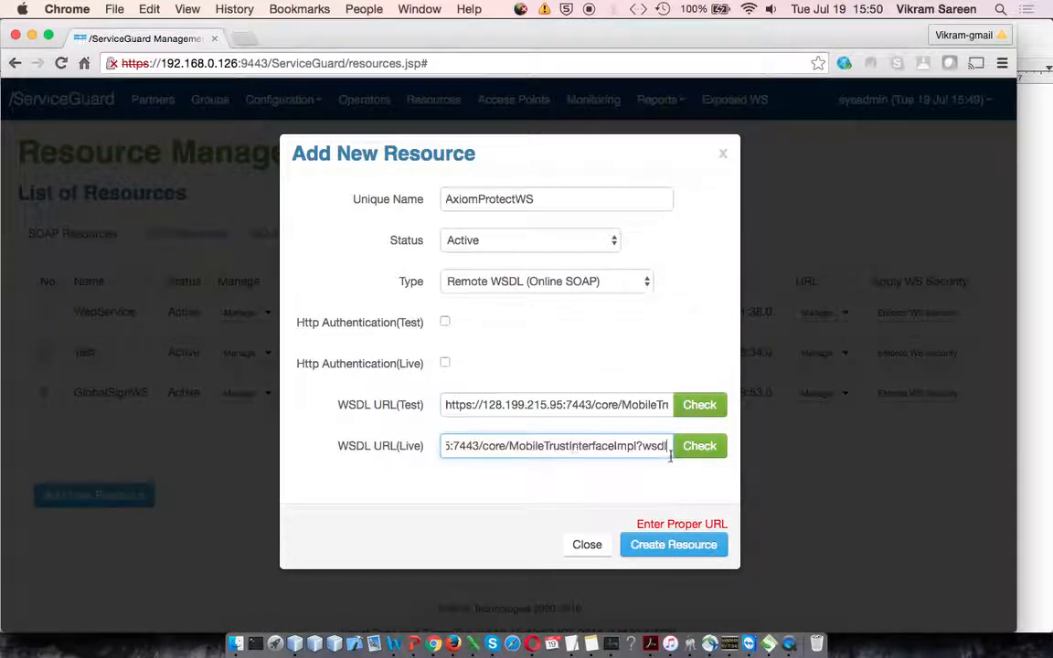
Step: Keep the AxiomProtectWS status as Active and create the resource
click(607, 244)
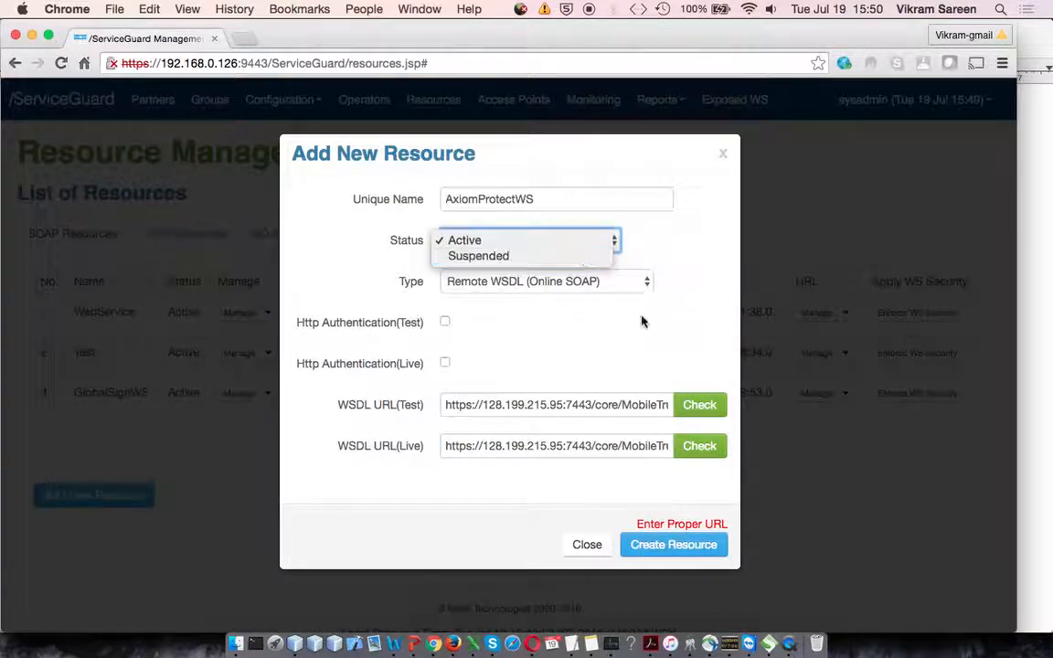
click(588, 368)
click(689, 545)
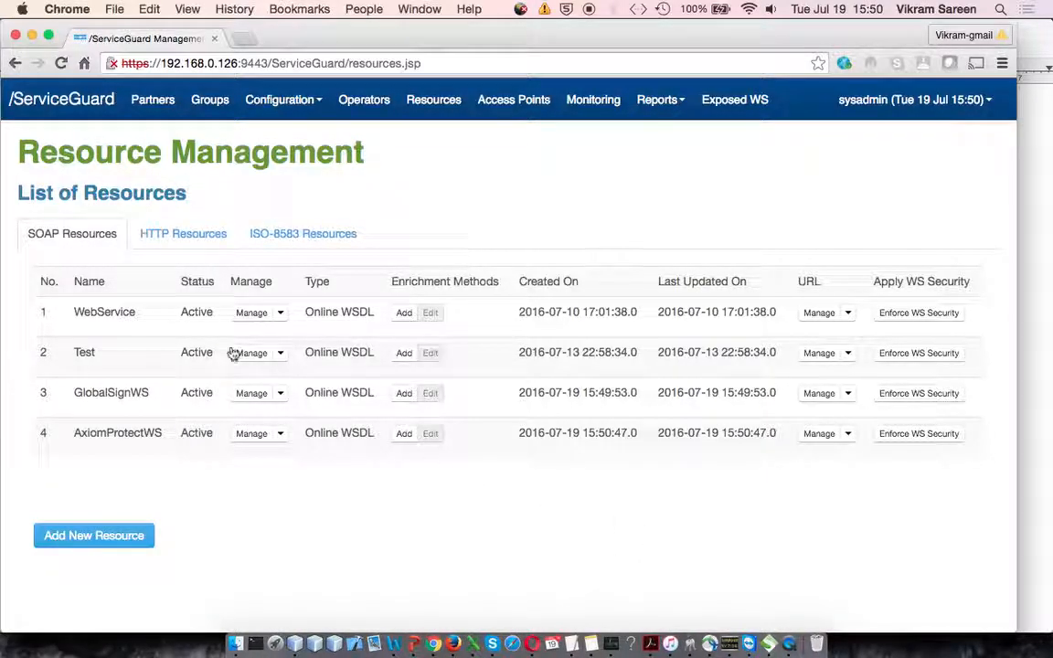
Step: Inspect the environment choices for modifying the GlobalSignWS URL and enforcing its WS security, selecting Production, and close the dialogs without changes
click(97, 393)
drag(97, 393, 288, 419)
click(406, 468)
click(848, 392)
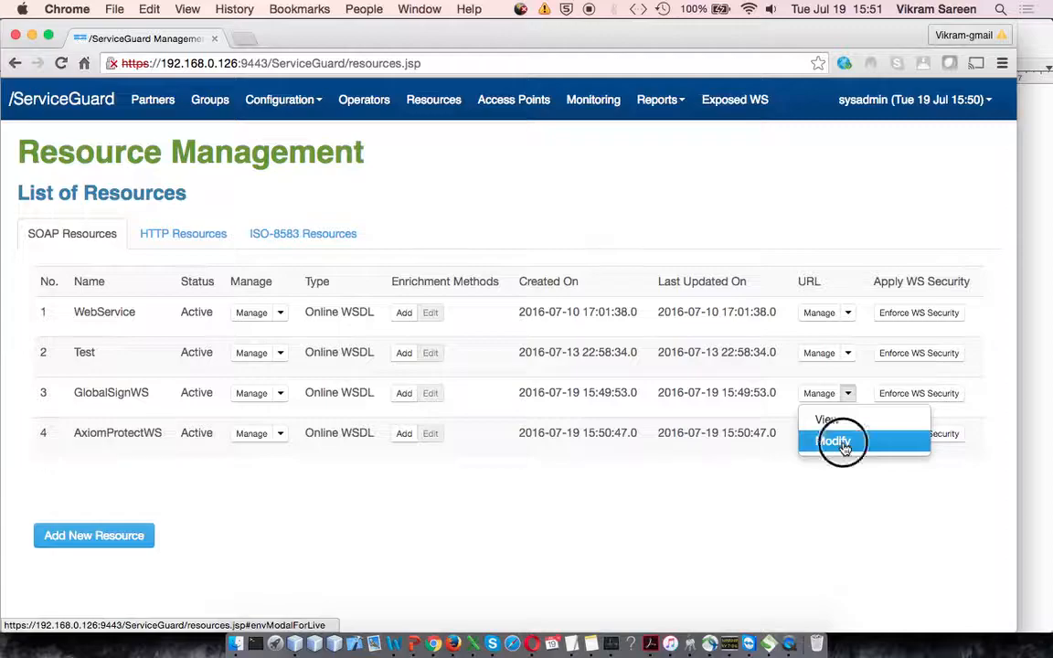
click(841, 440)
click(600, 206)
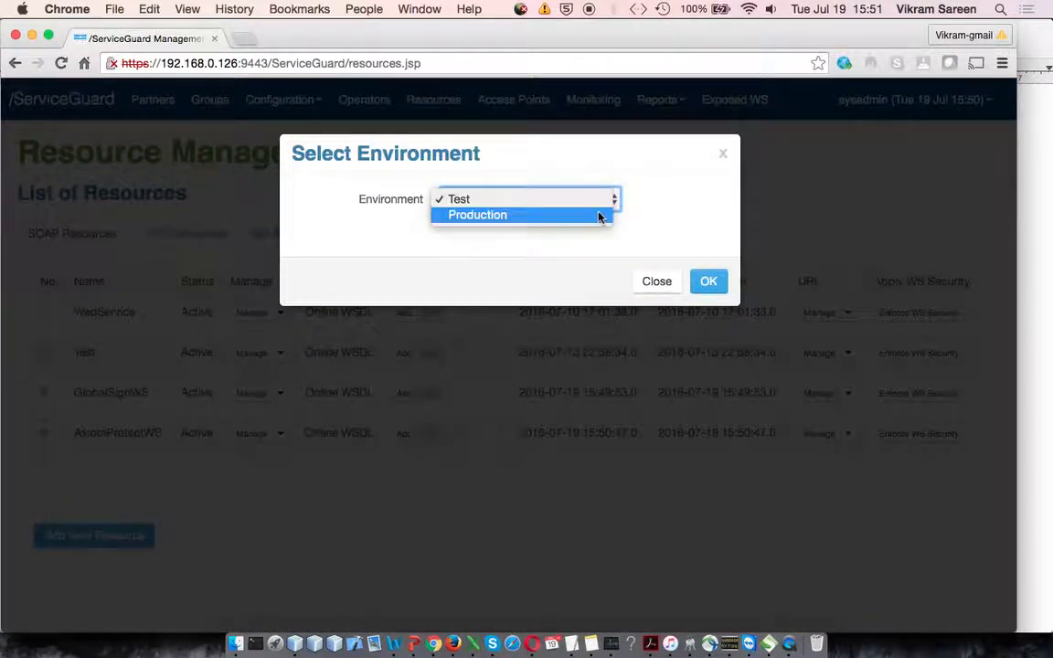
click(595, 217)
click(711, 282)
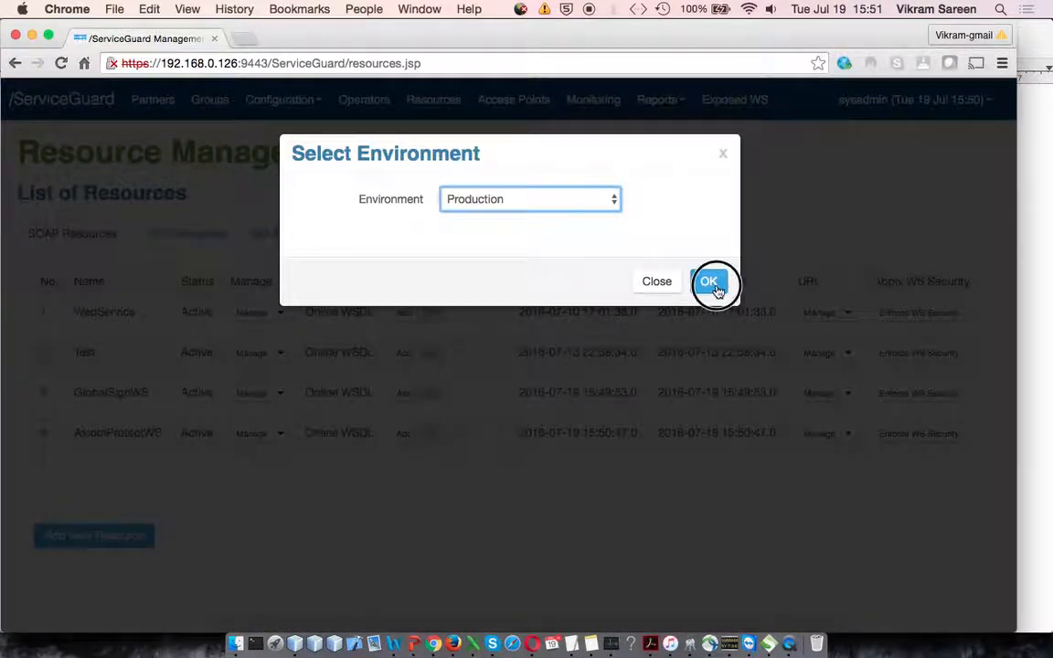
drag(503, 200, 606, 199)
click(521, 199)
click(605, 277)
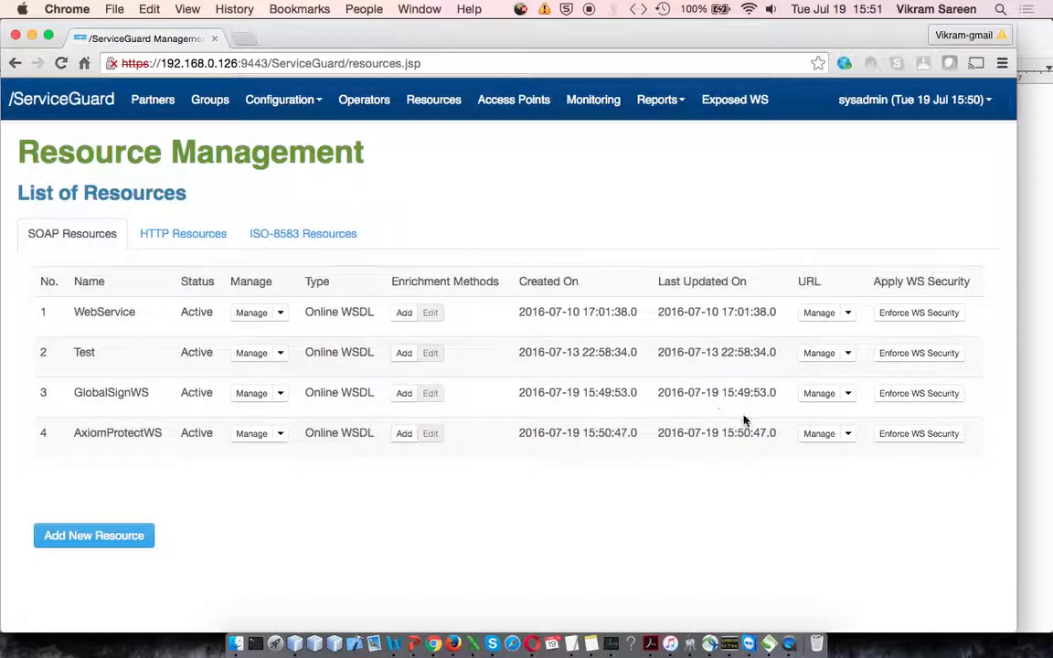
click(939, 393)
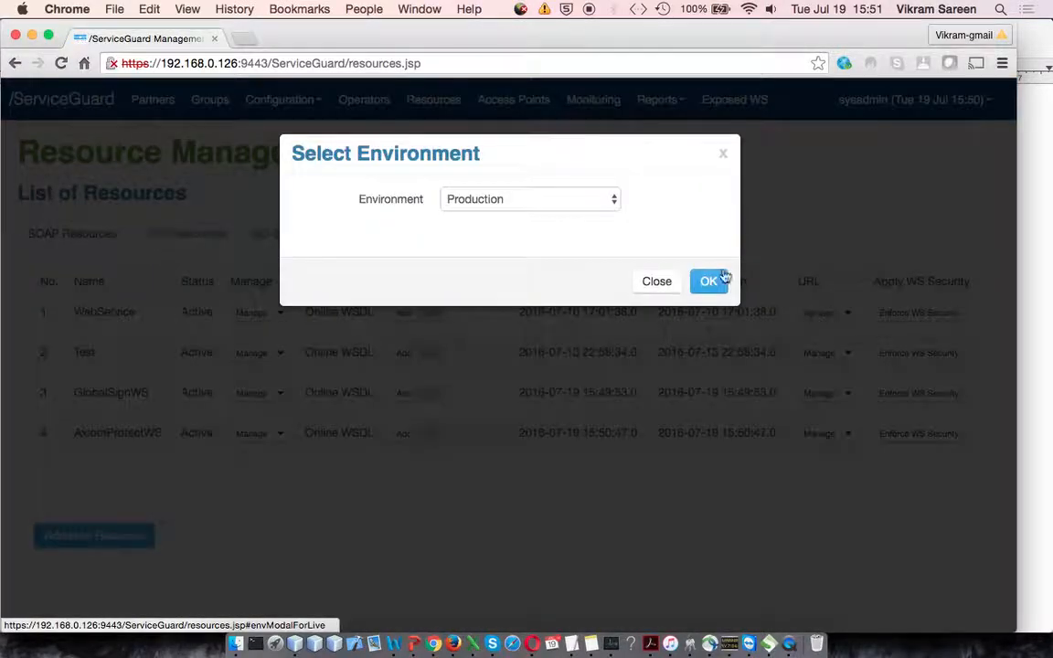
click(654, 282)
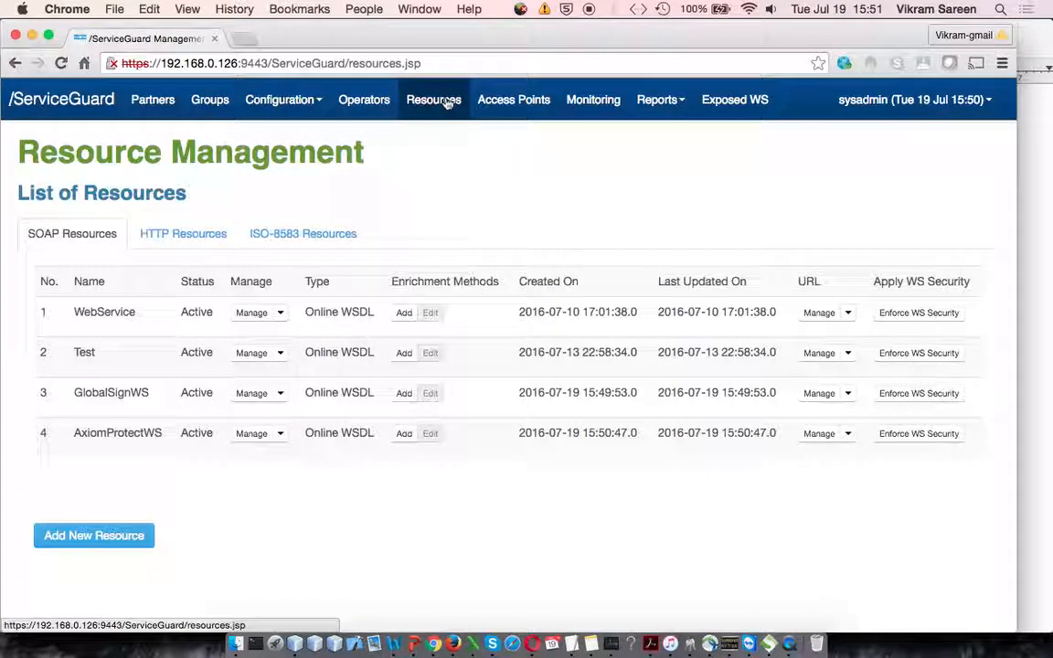
Step: Review the existing access points, groups and partners, including the partners belonging to the Mollatech group
click(510, 106)
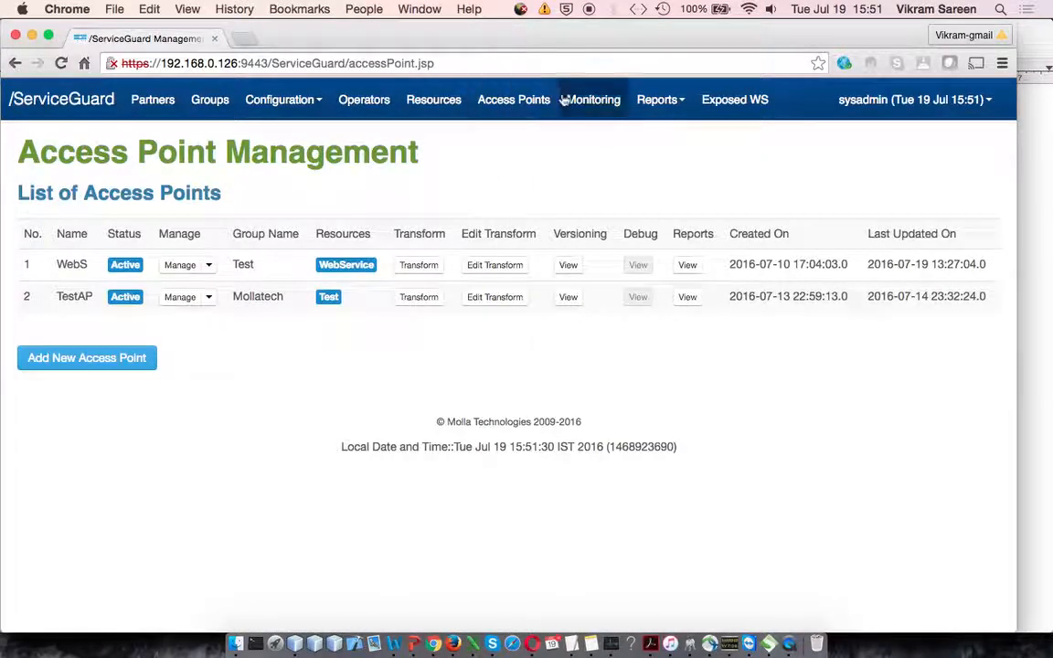
click(225, 106)
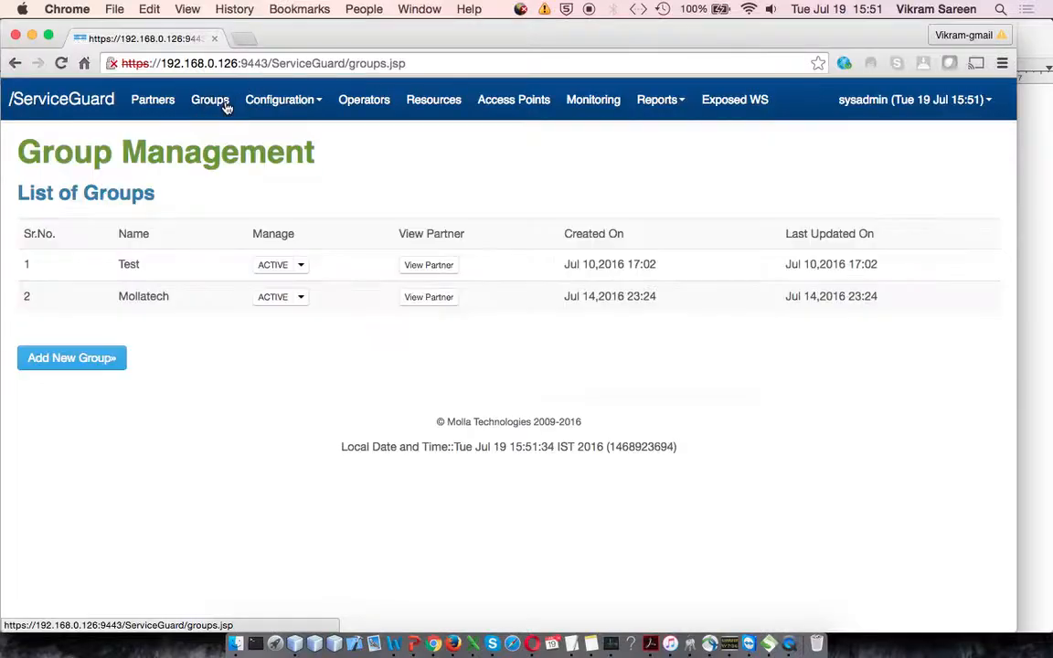
double_click(156, 298)
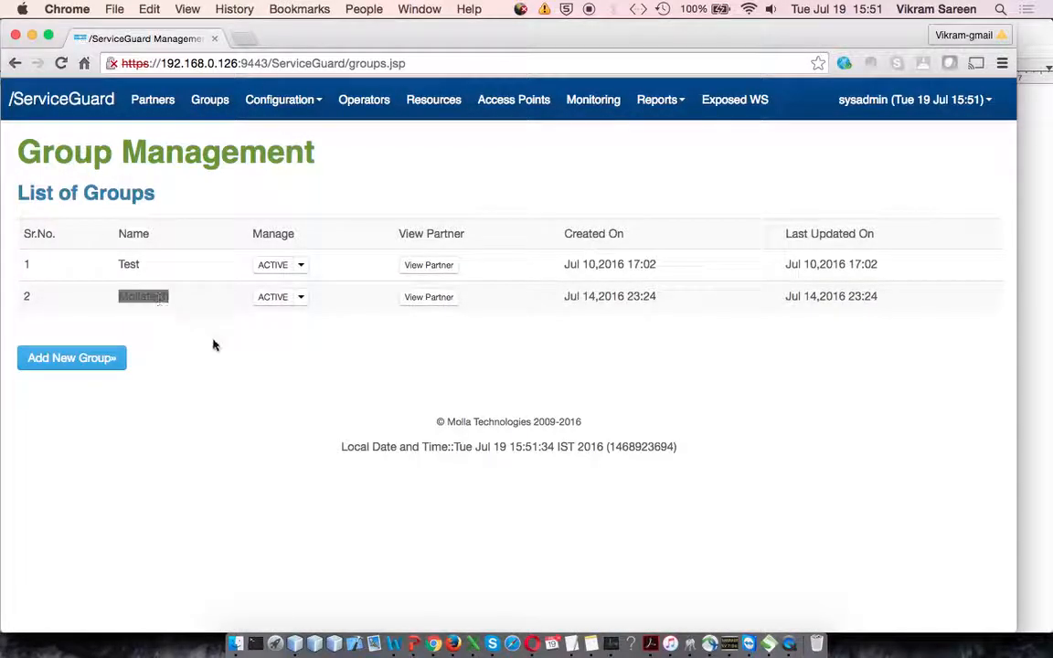
click(216, 346)
double_click(156, 295)
click(143, 99)
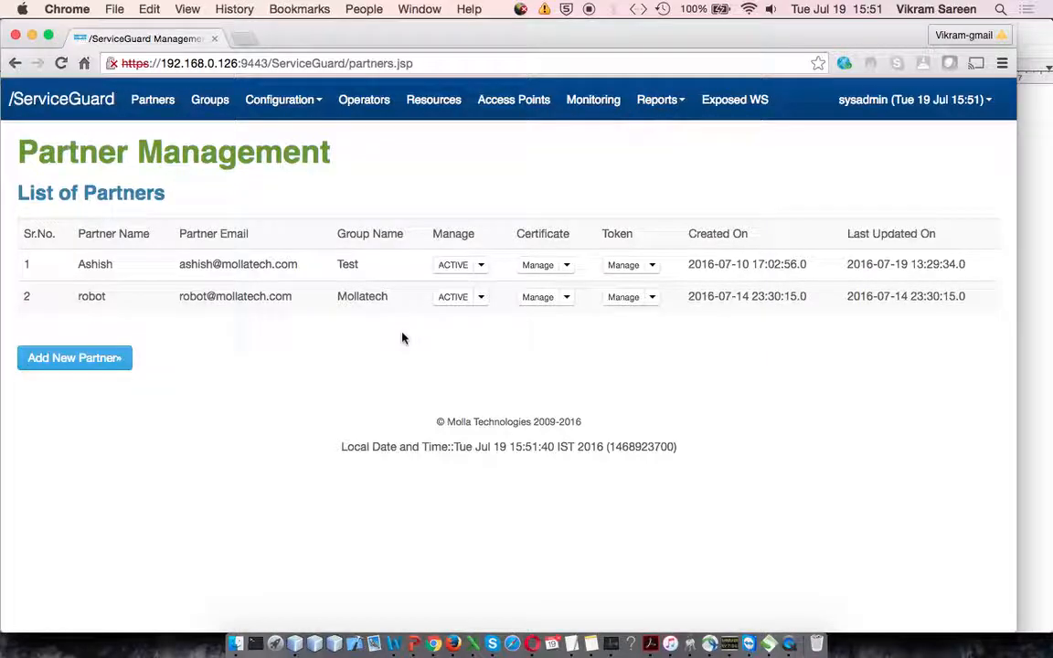
click(210, 101)
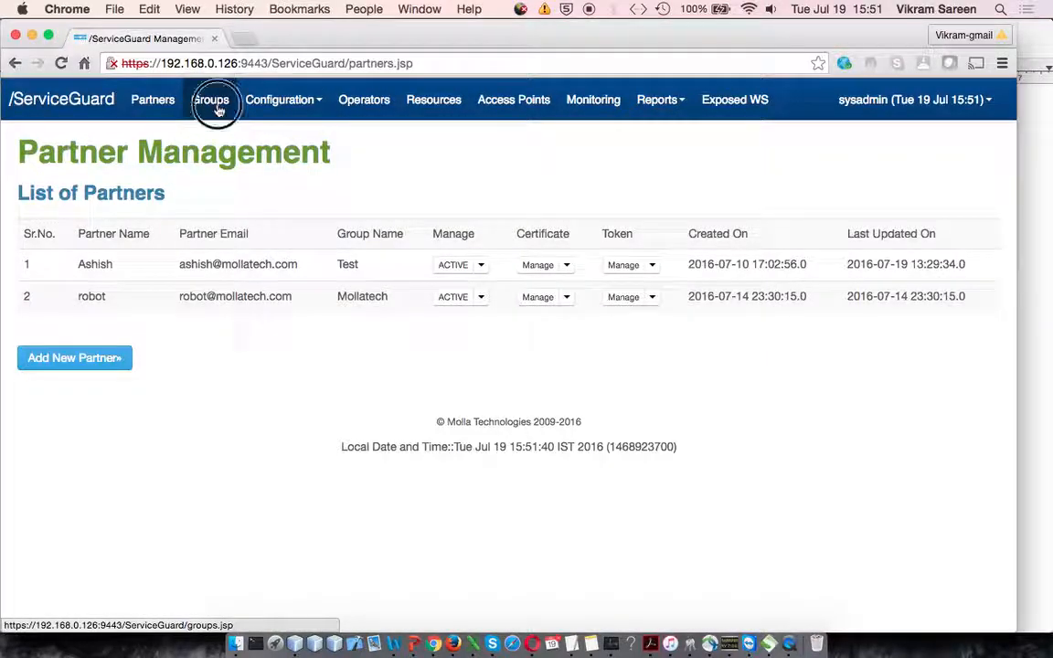
click(434, 297)
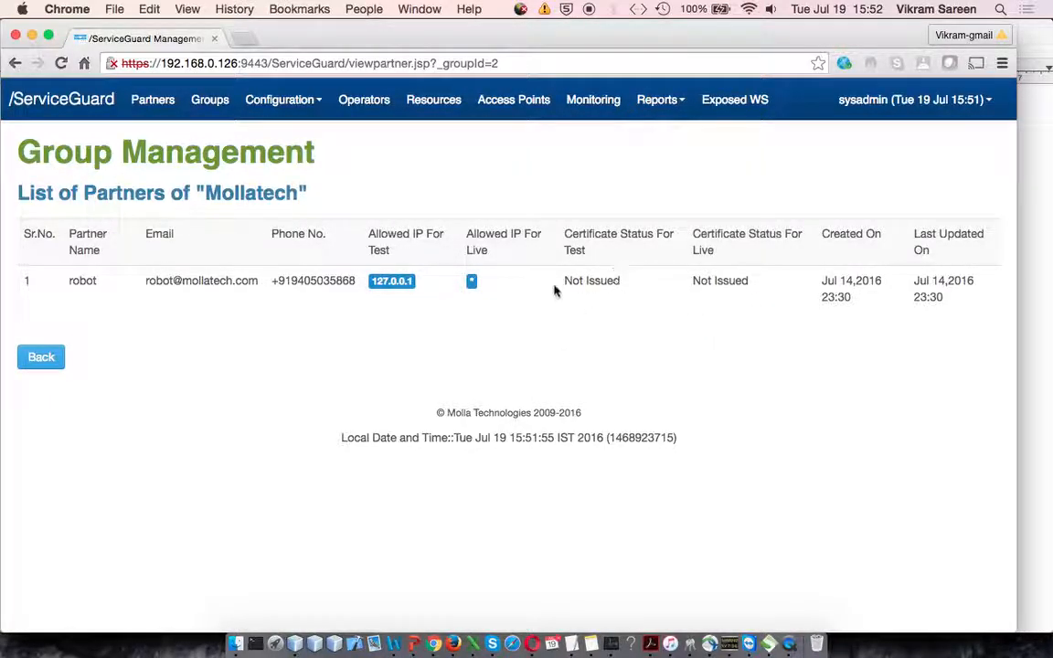
Step: Start a new access point named DemoWebService and check the name's availability
click(513, 108)
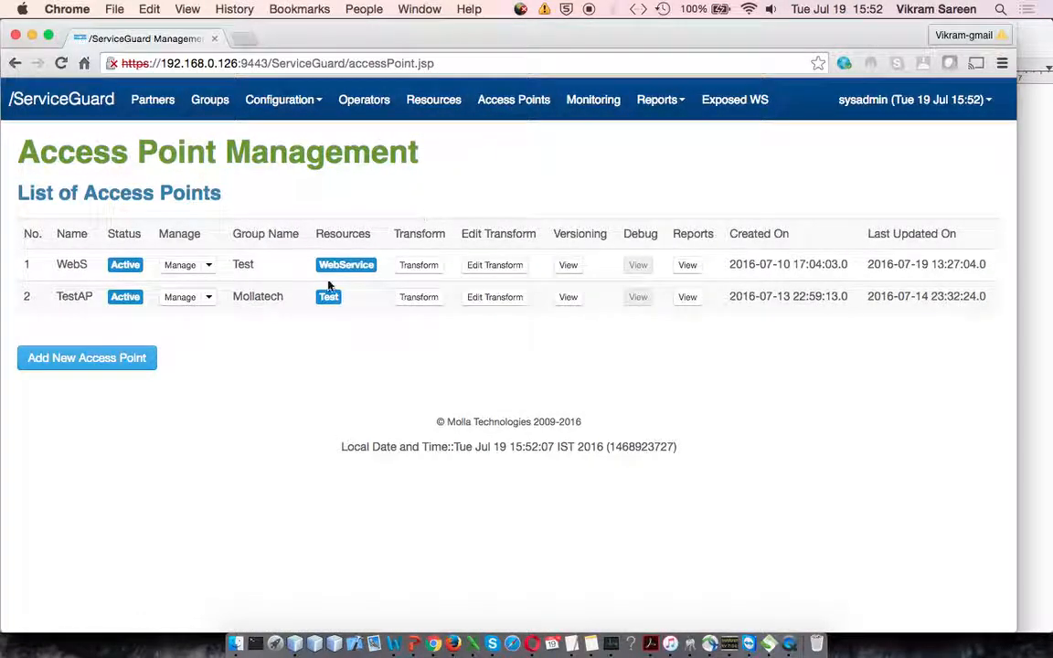
click(97, 360)
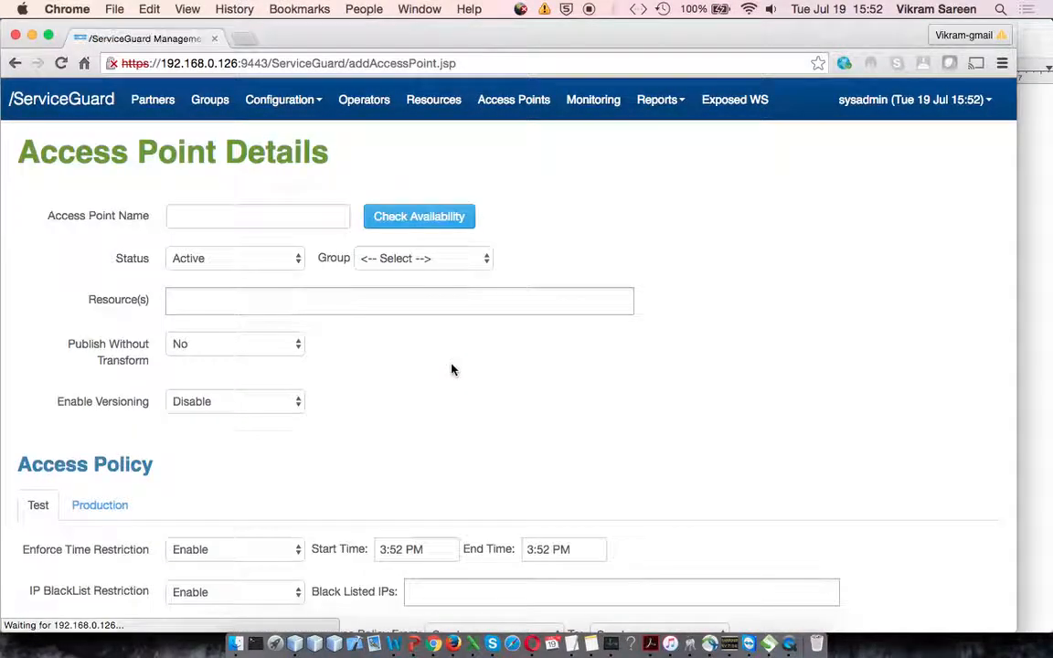
click(317, 218)
text(DemoWS)
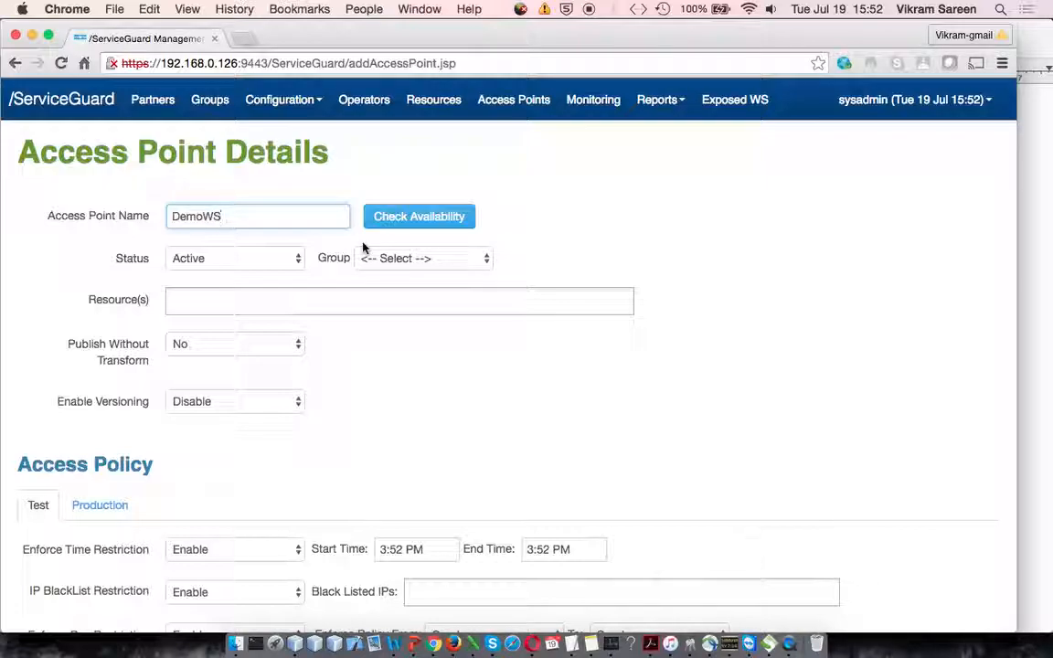
key(BackSpace)
text(ebService)
click(451, 216)
Step: Assign the access point to the Mollatech group and add the GlobalSignWS and AxiomProtectWS resources
click(461, 259)
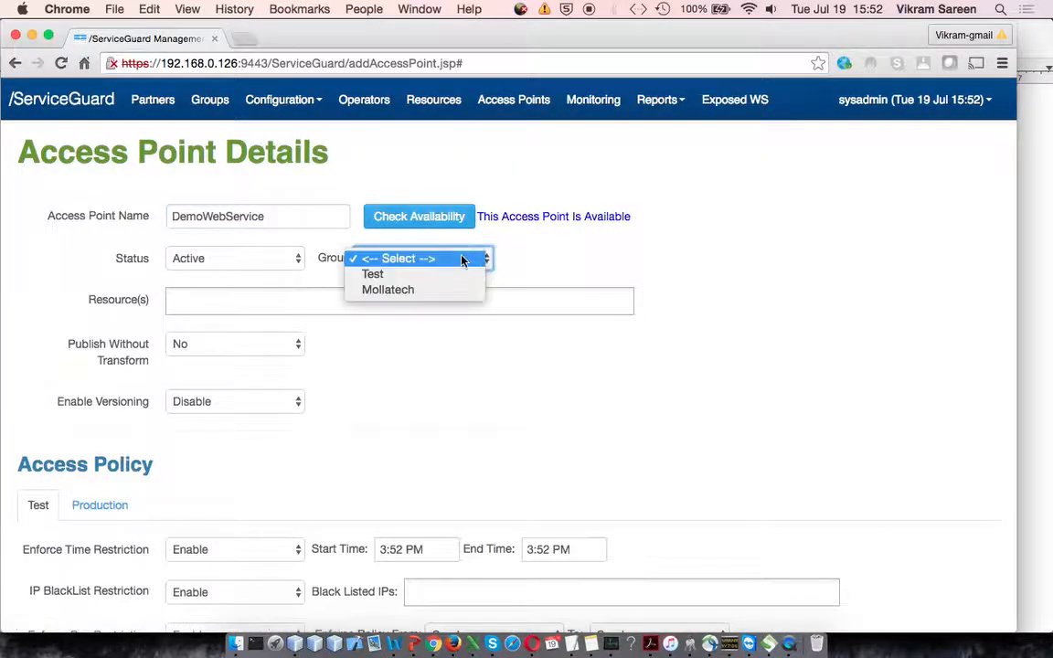
click(448, 290)
click(402, 300)
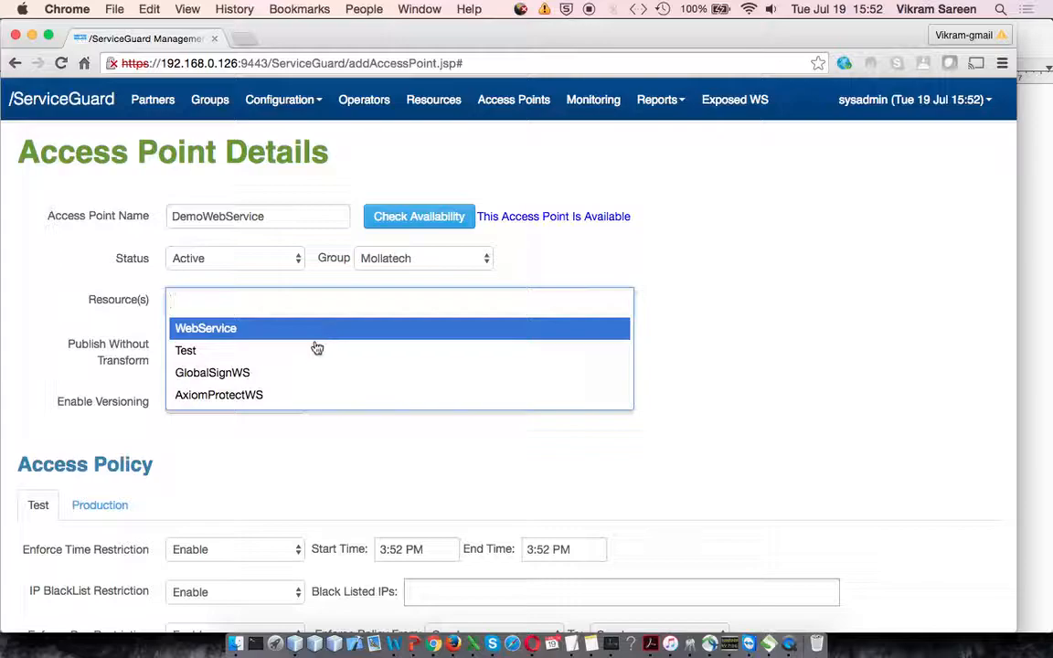
click(297, 374)
click(375, 303)
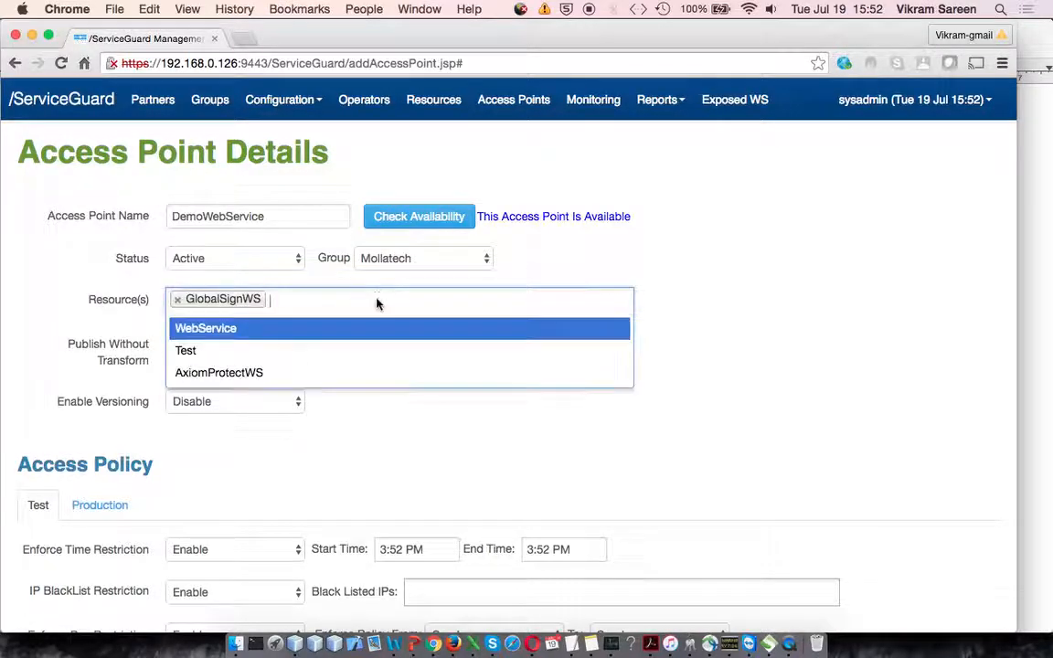
click(352, 374)
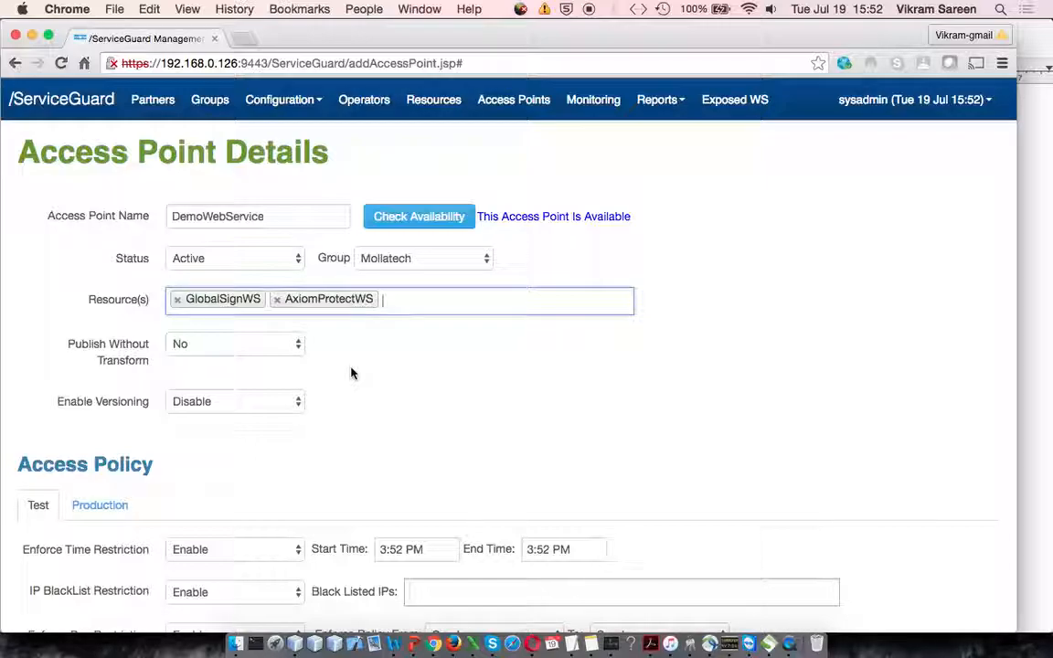
Step: Examine the Publish Without Transform and Enable Versioning options, leaving them at No and Disable
scroll(351, 373, down, 3)
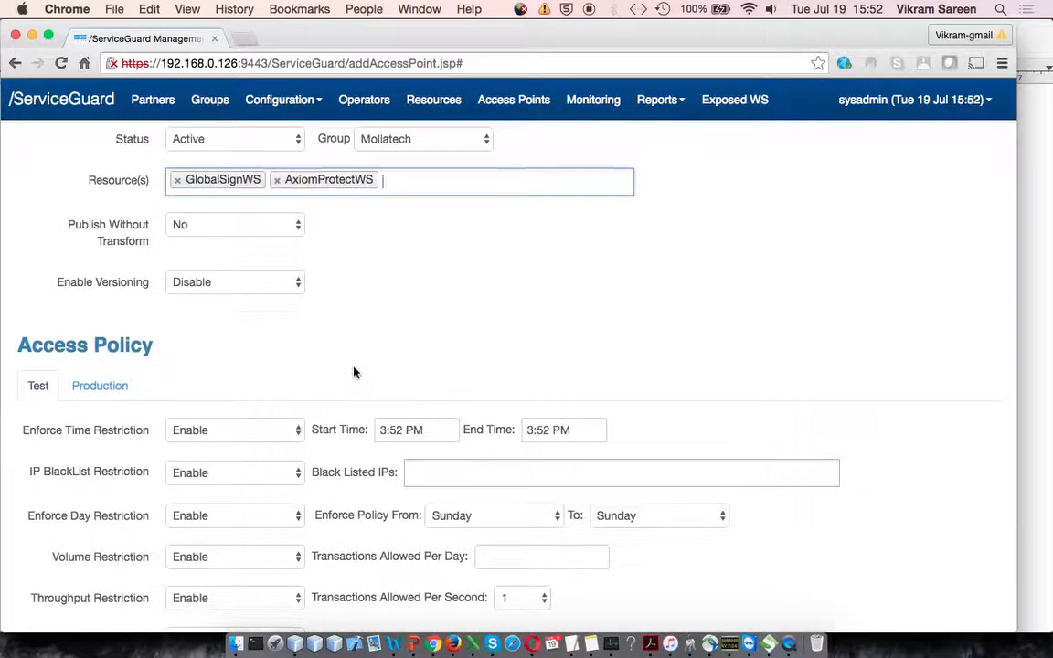
scroll(352, 371, down, 1)
scroll(453, 268, up, 1)
scroll(469, 391, up, 3)
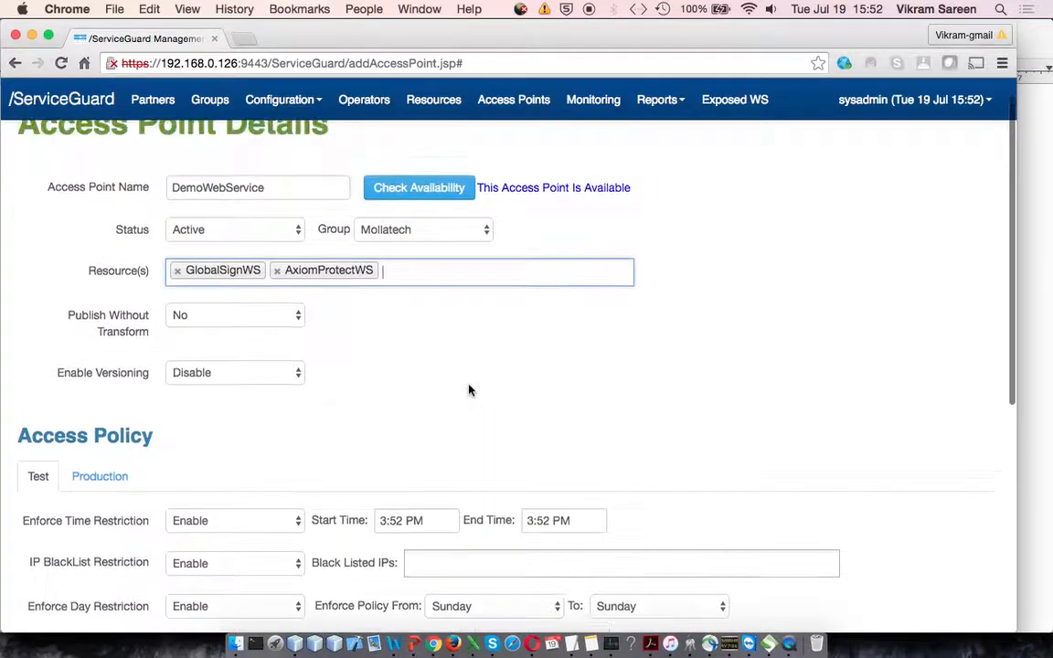
click(268, 316)
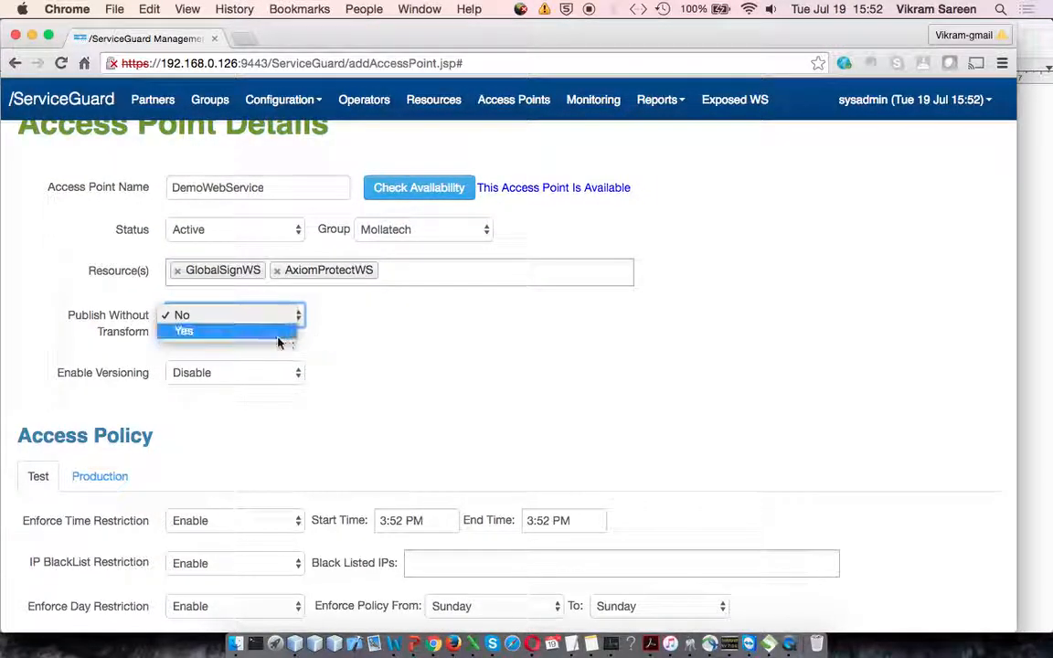
click(404, 388)
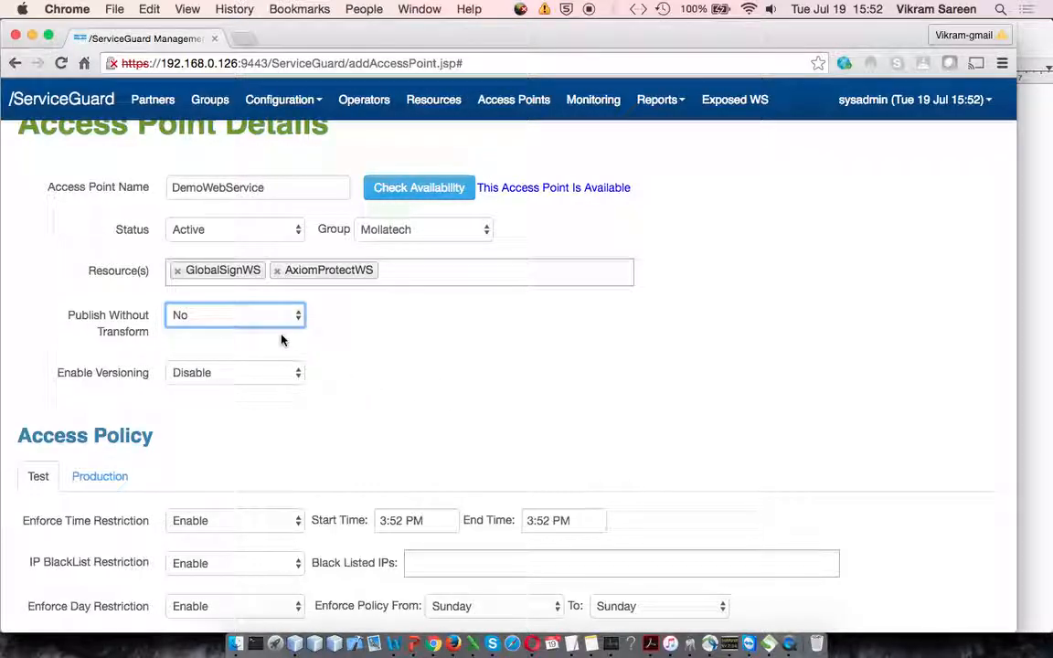
scroll(281, 340, down, 2)
click(276, 298)
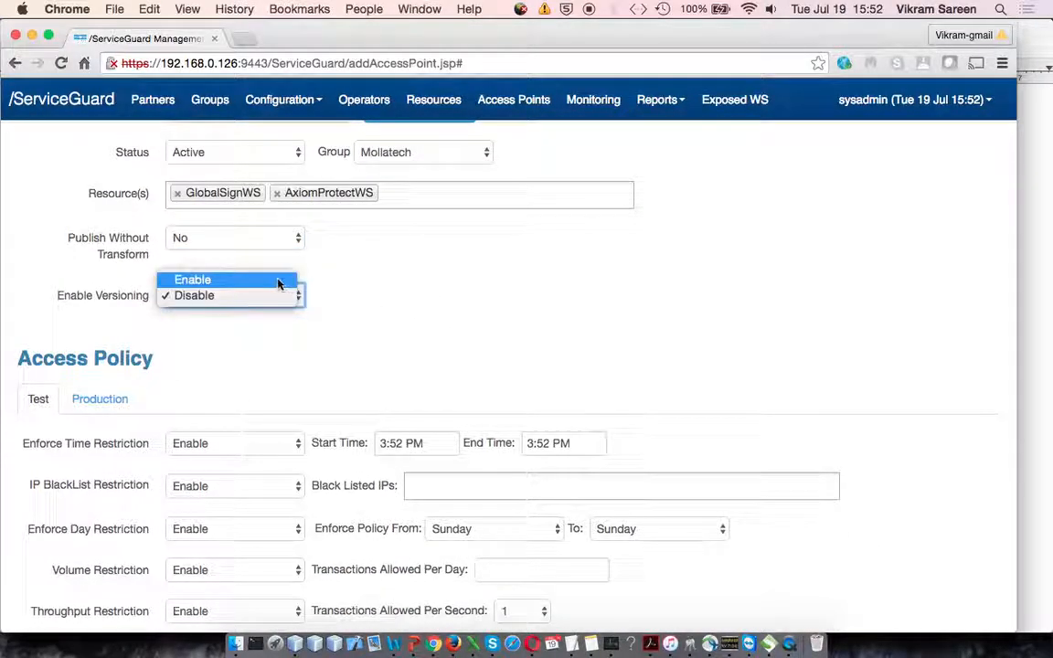
click(394, 303)
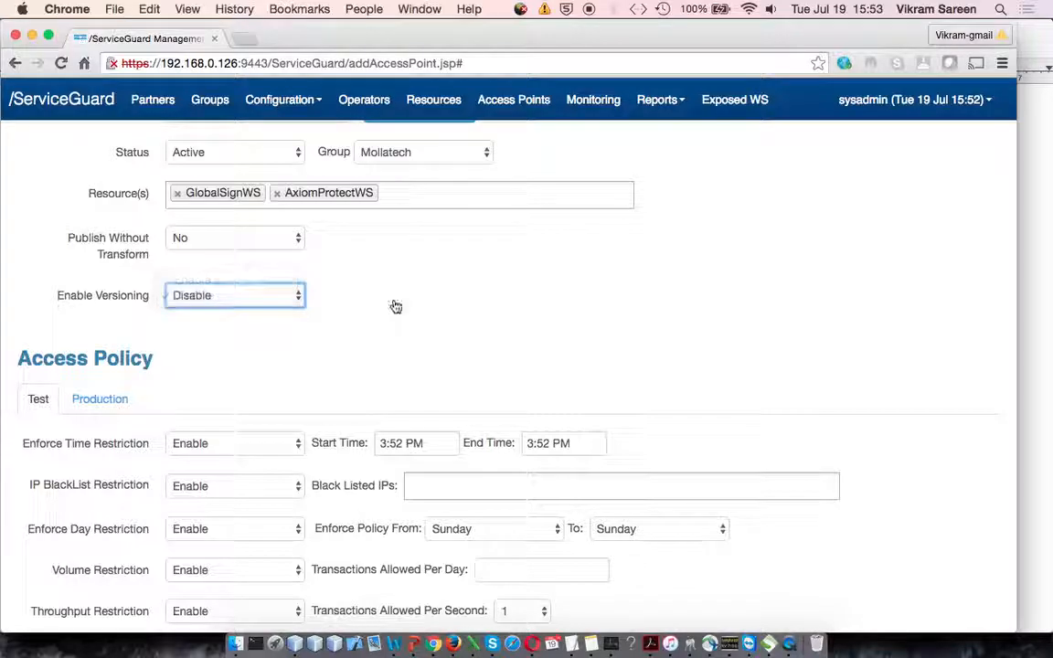
Step: Review the access policy restrictions for the Test and Production environments
scroll(396, 307, down, 2)
scroll(395, 307, down, 1)
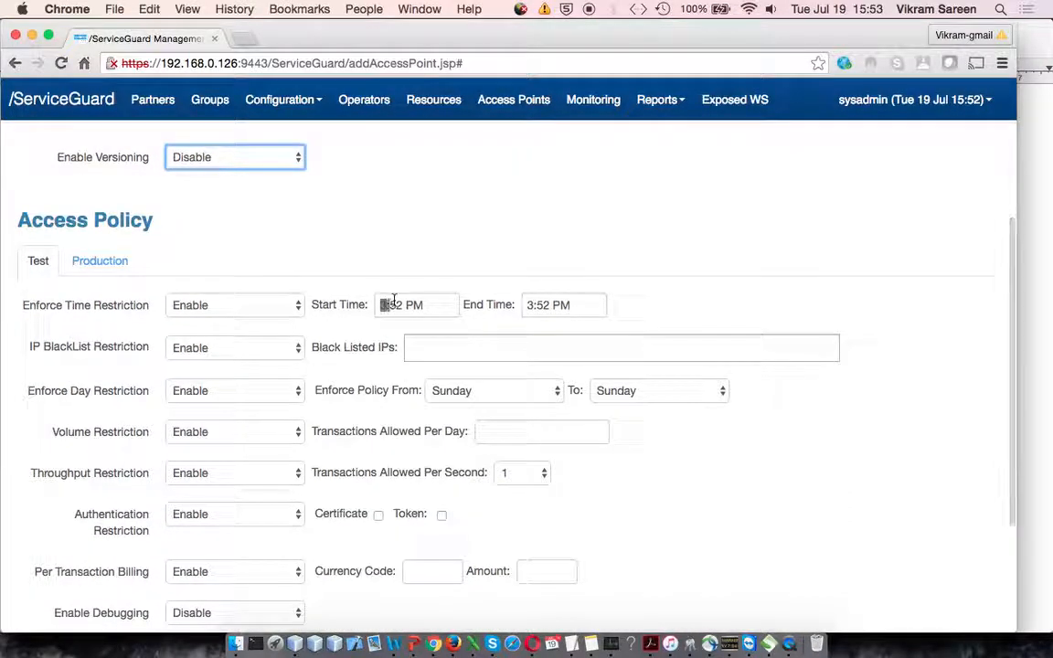
scroll(394, 303, down, 1)
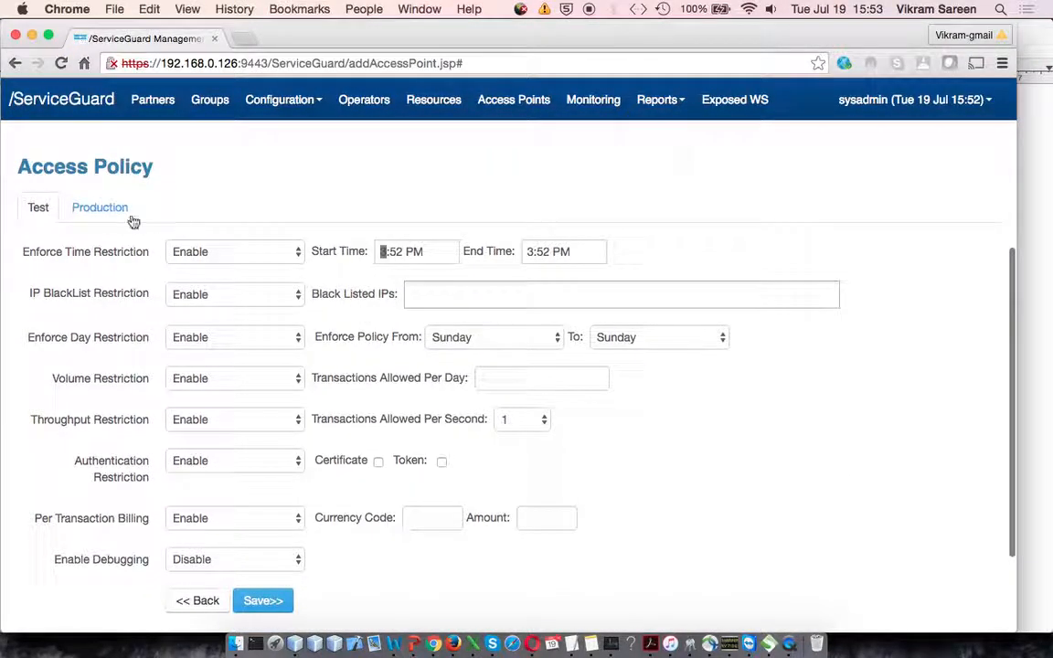
click(108, 210)
click(26, 216)
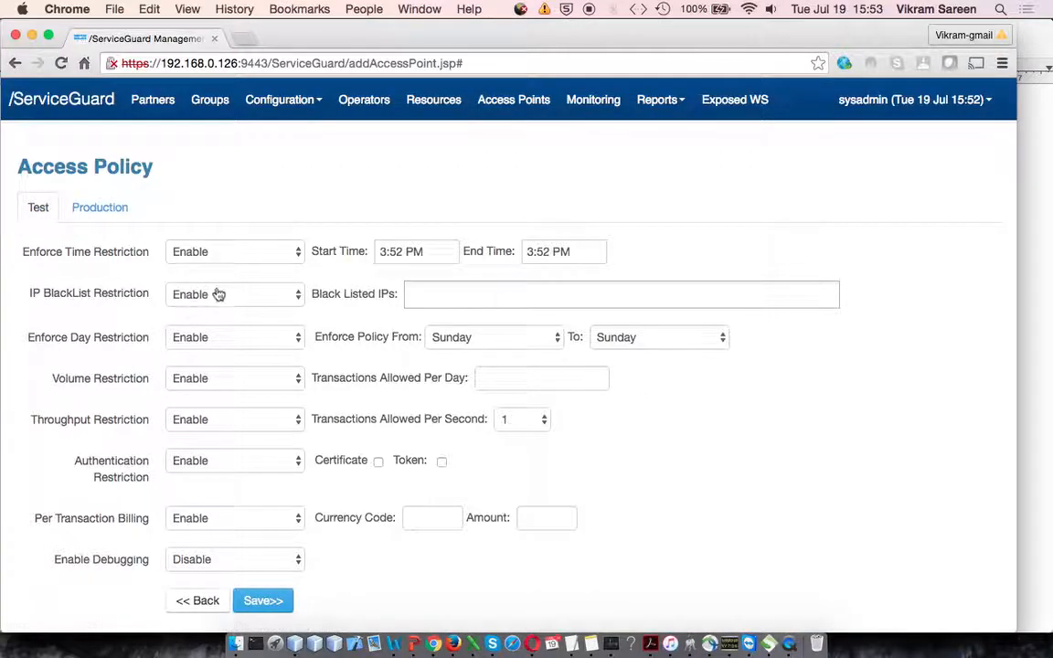
scroll(271, 457, down, 1)
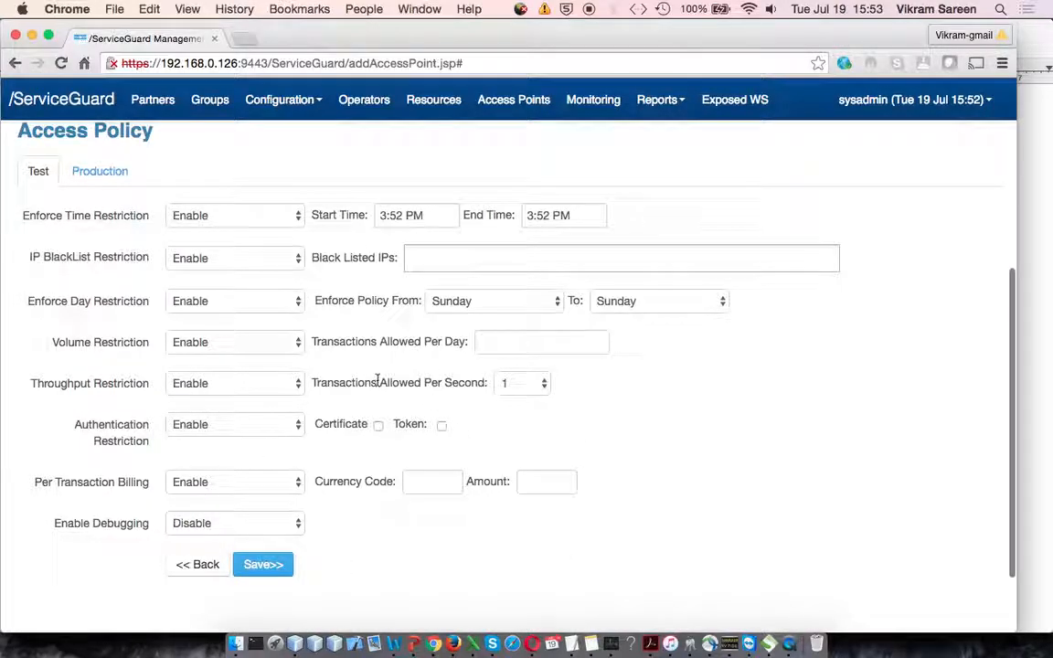
Step: Disable the Test policy's time restriction and add 127.0.0.1 to its blacklisted IPs
click(256, 228)
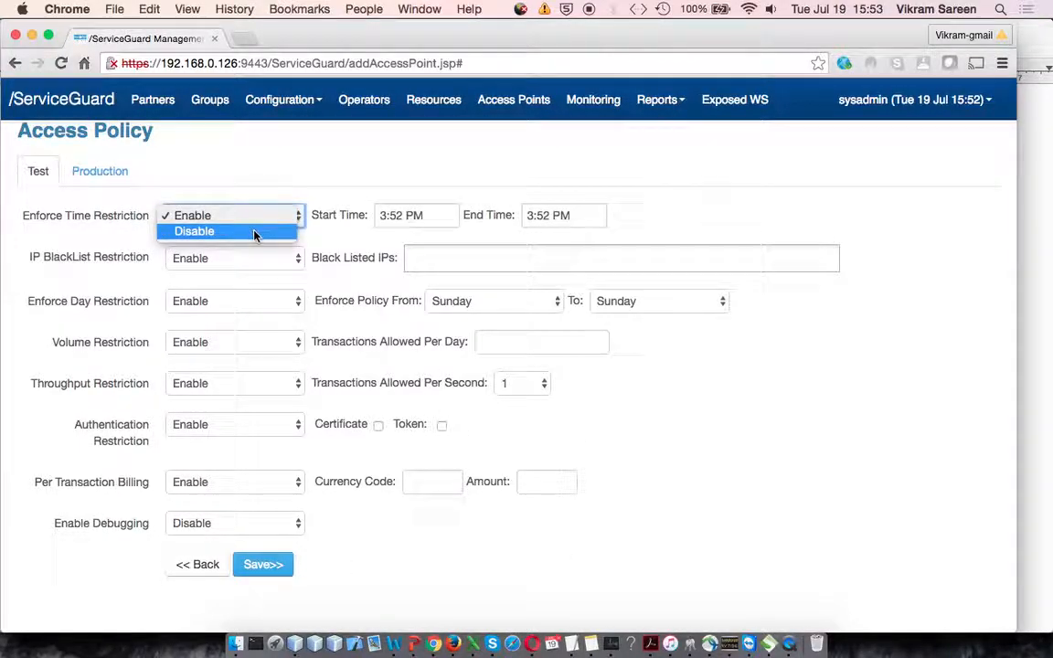
click(255, 235)
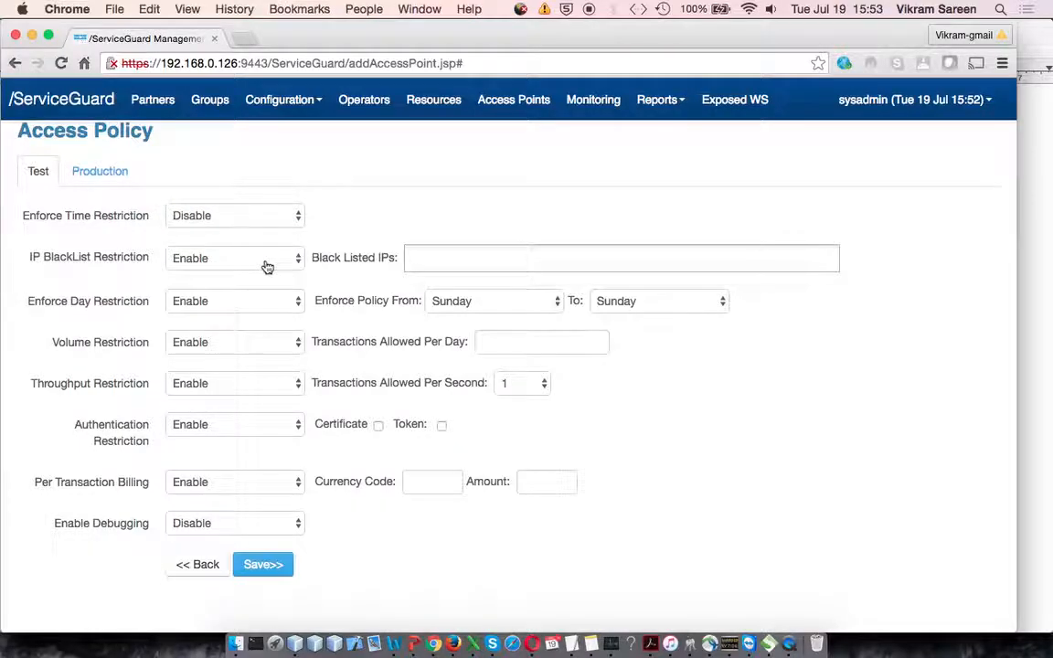
click(266, 261)
click(465, 259)
click(454, 259)
text(127)
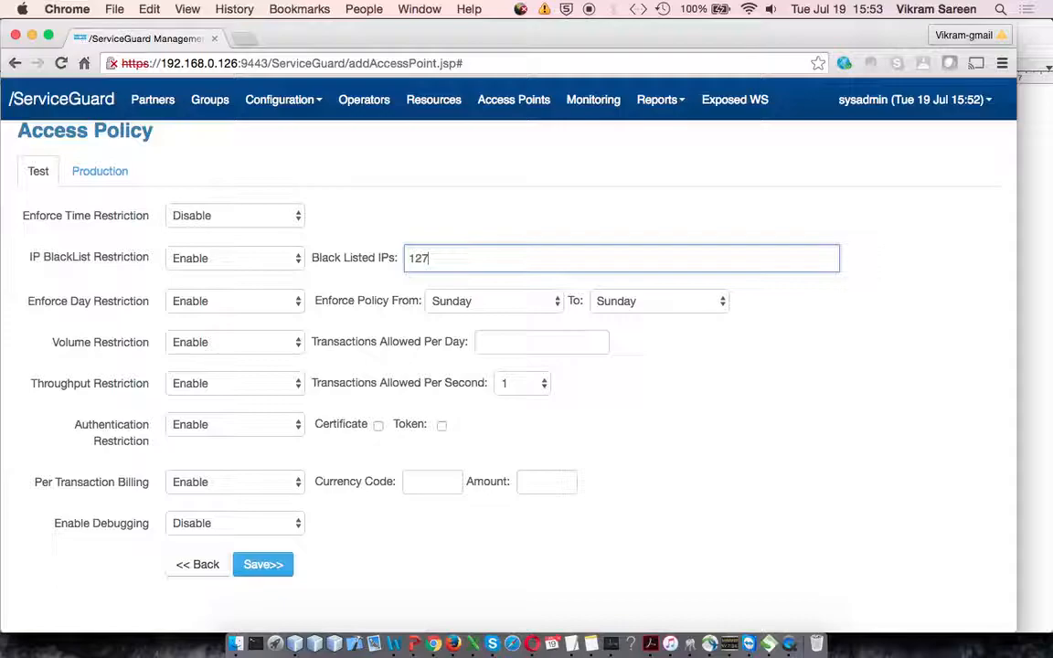
text(60.0.1)
key(Return)
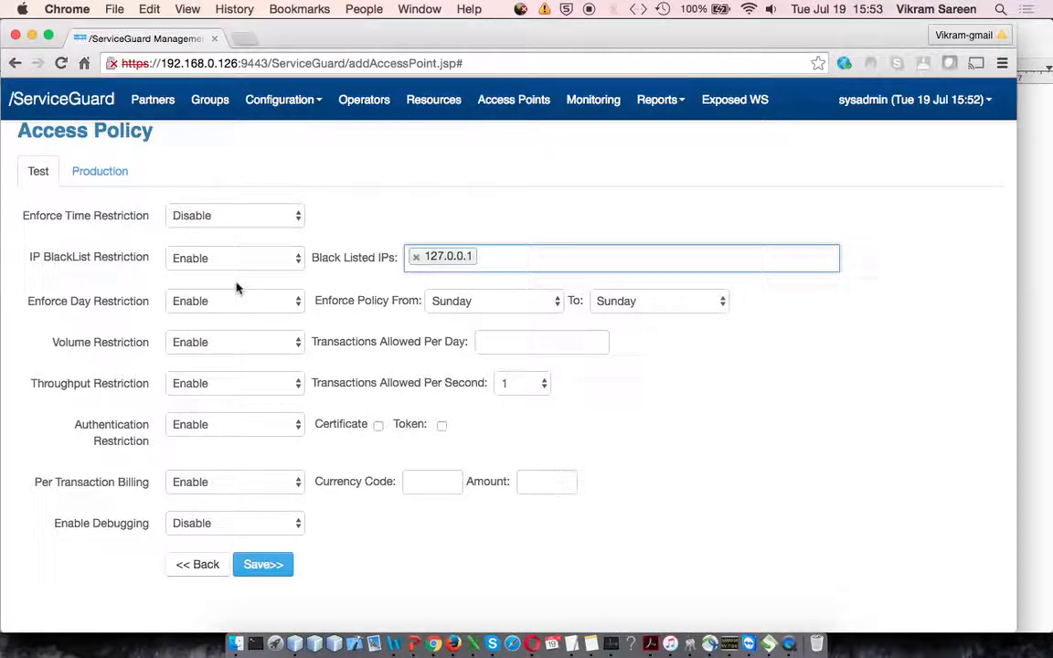
Step: Set the Test policy's day restriction to run from Monday to Friday
click(484, 300)
click(457, 317)
click(657, 307)
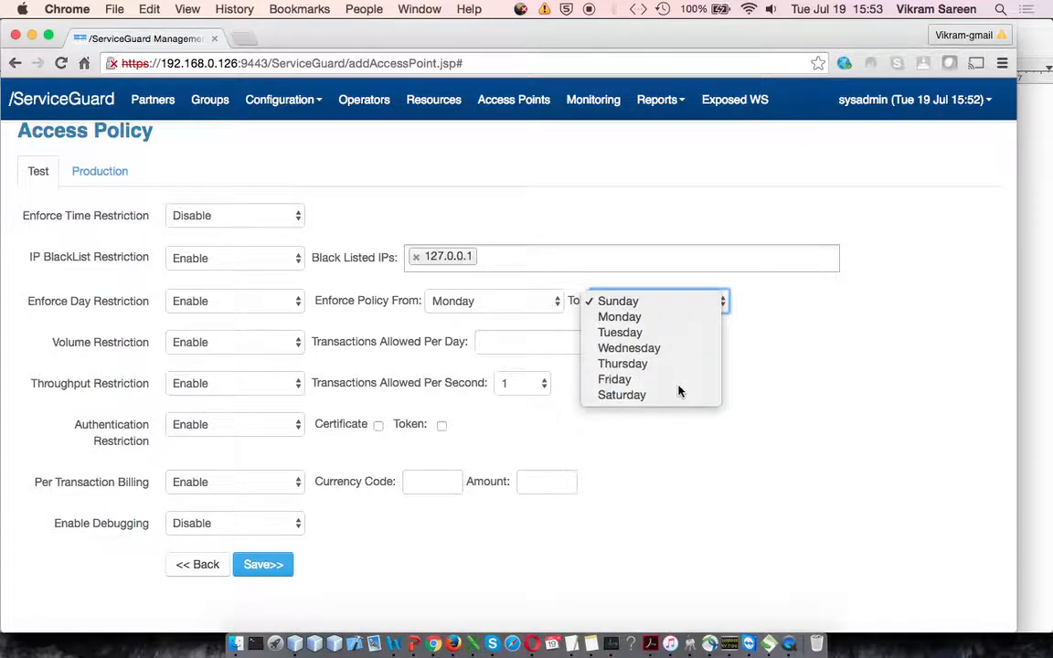
click(678, 388)
Step: Disable the volume restriction in the Test policy
scroll(626, 443, down, 2)
click(265, 308)
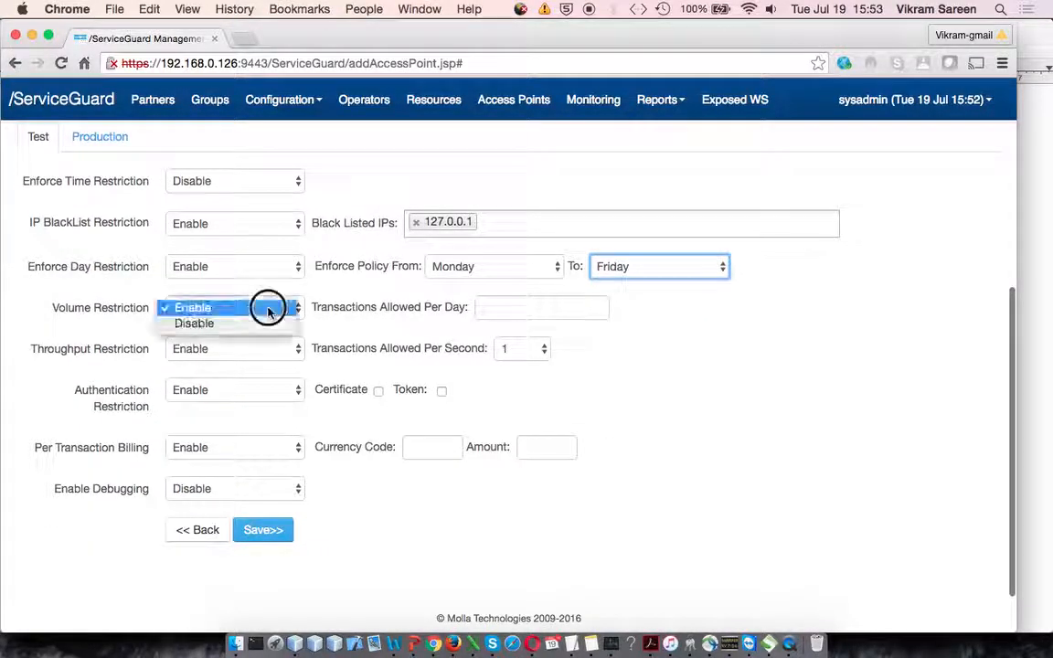
click(503, 310)
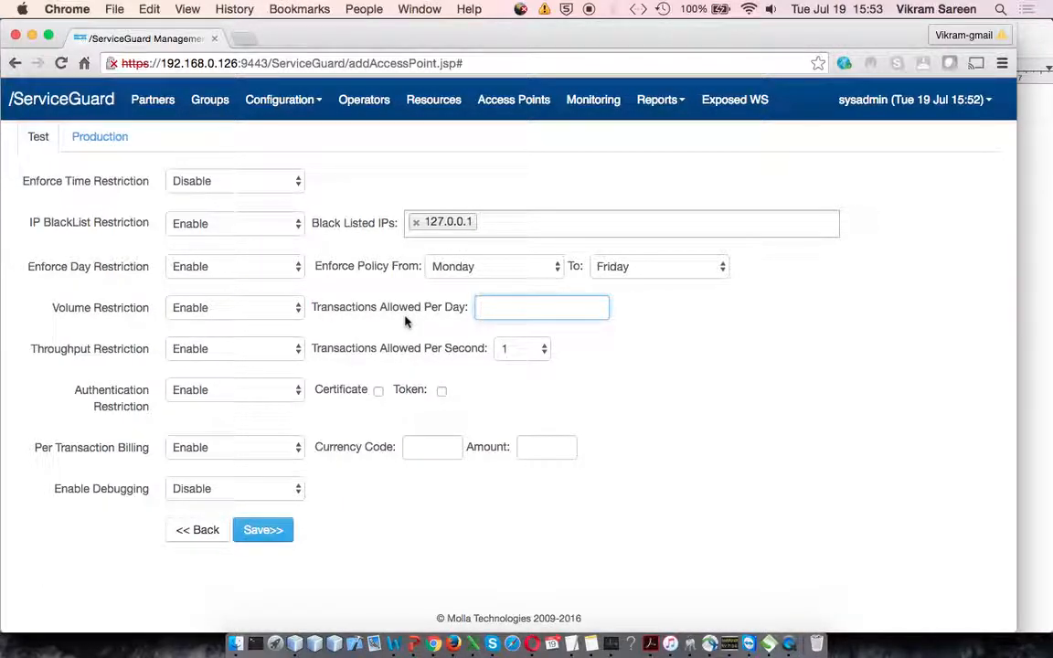
text(1000)
click(270, 307)
click(265, 330)
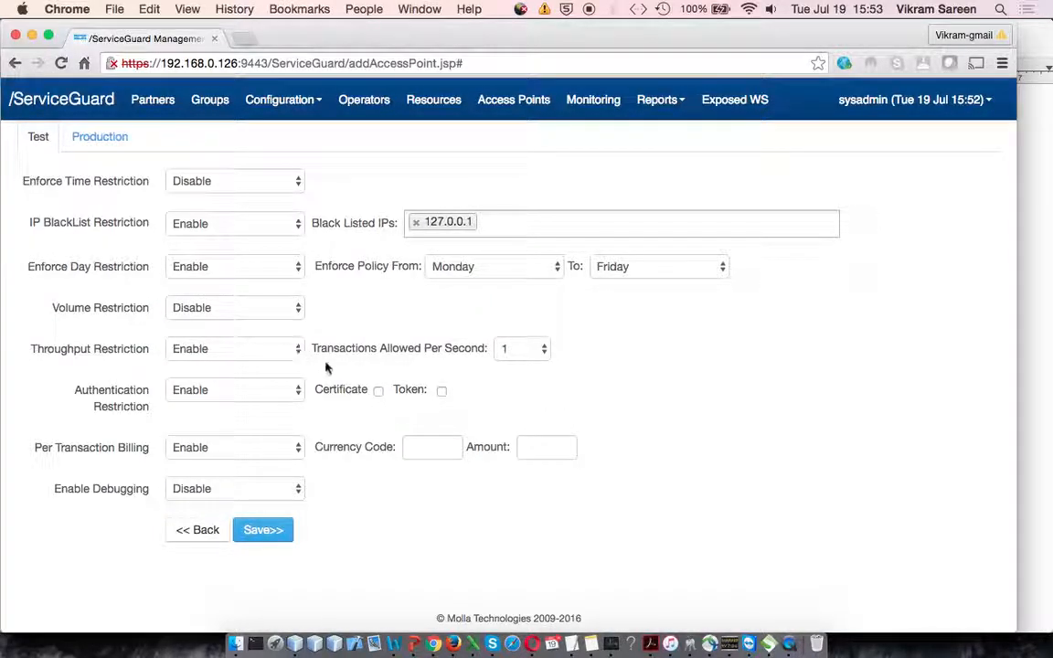
Step: Look through the allowed transactions-per-second values and disable the Test policy's throughput restriction
click(269, 354)
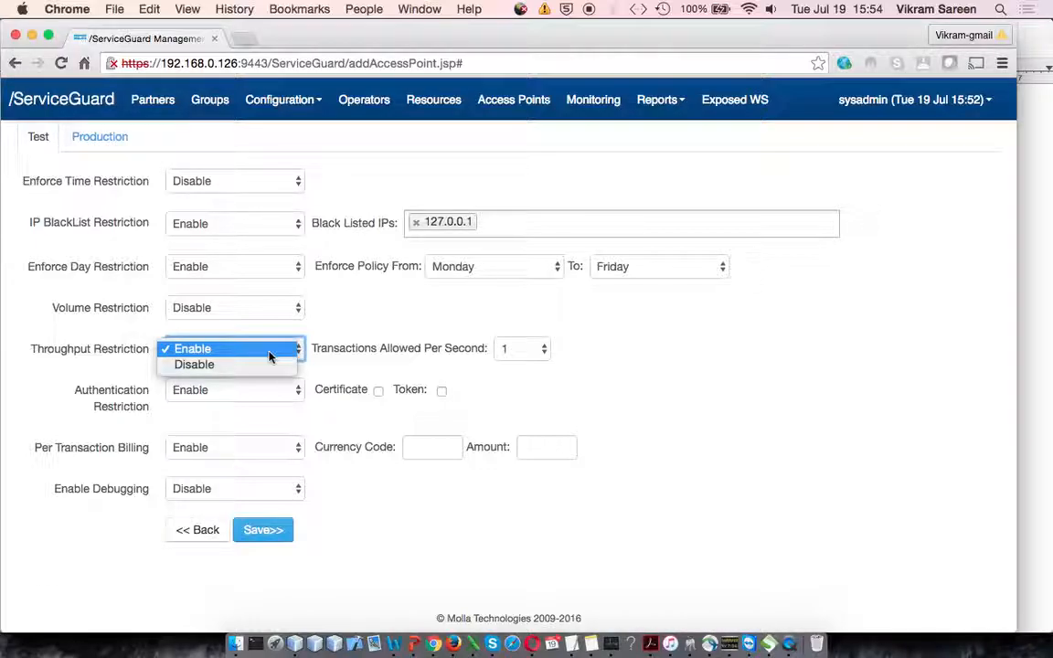
click(275, 348)
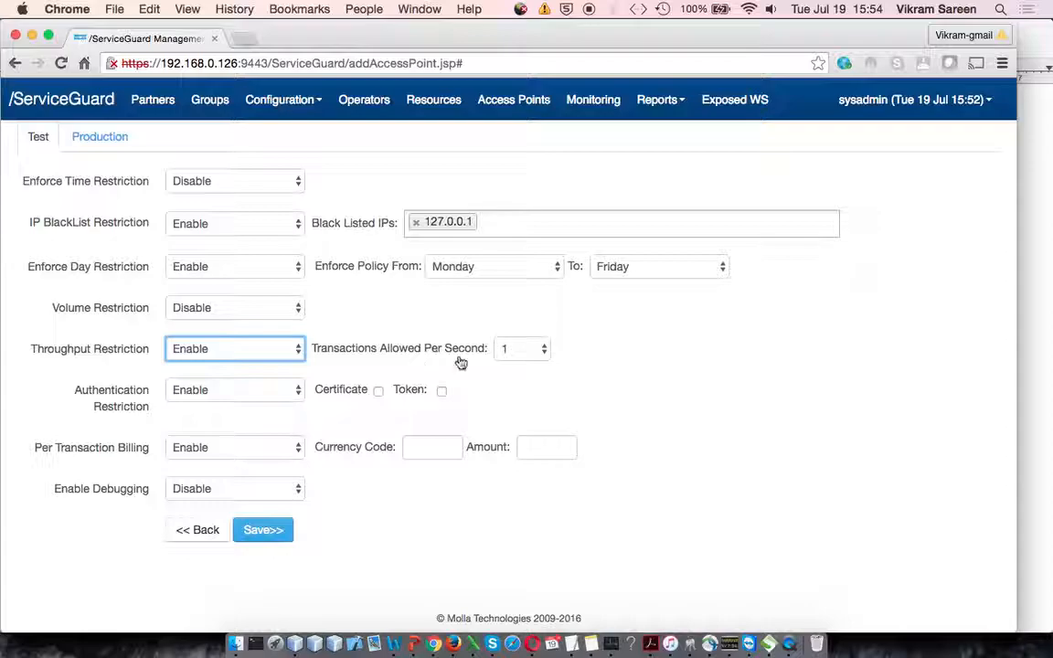
click(536, 354)
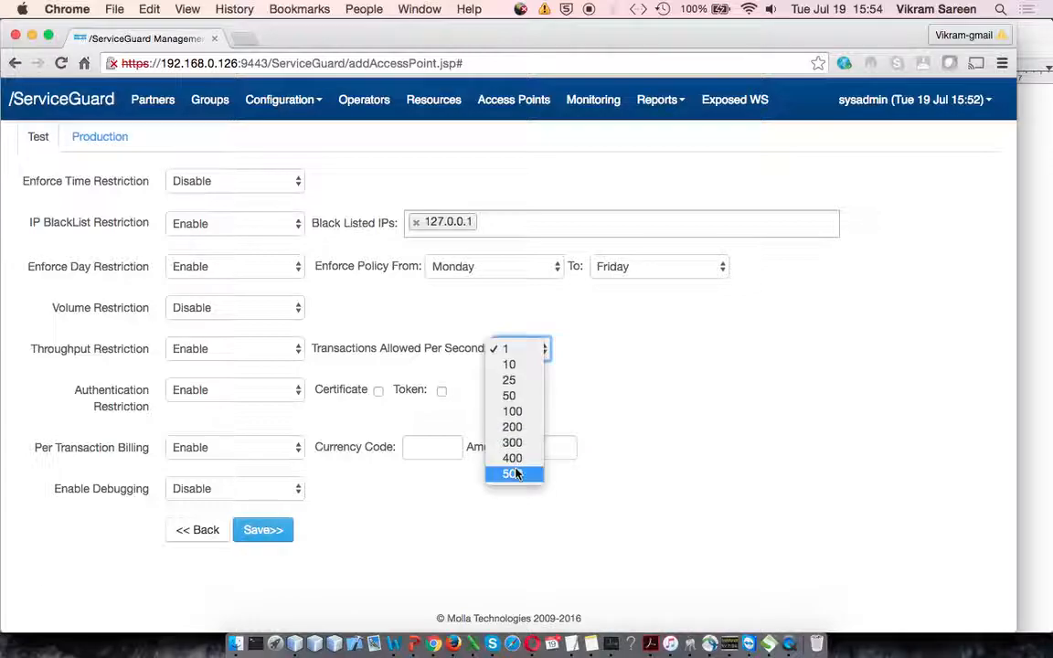
click(722, 397)
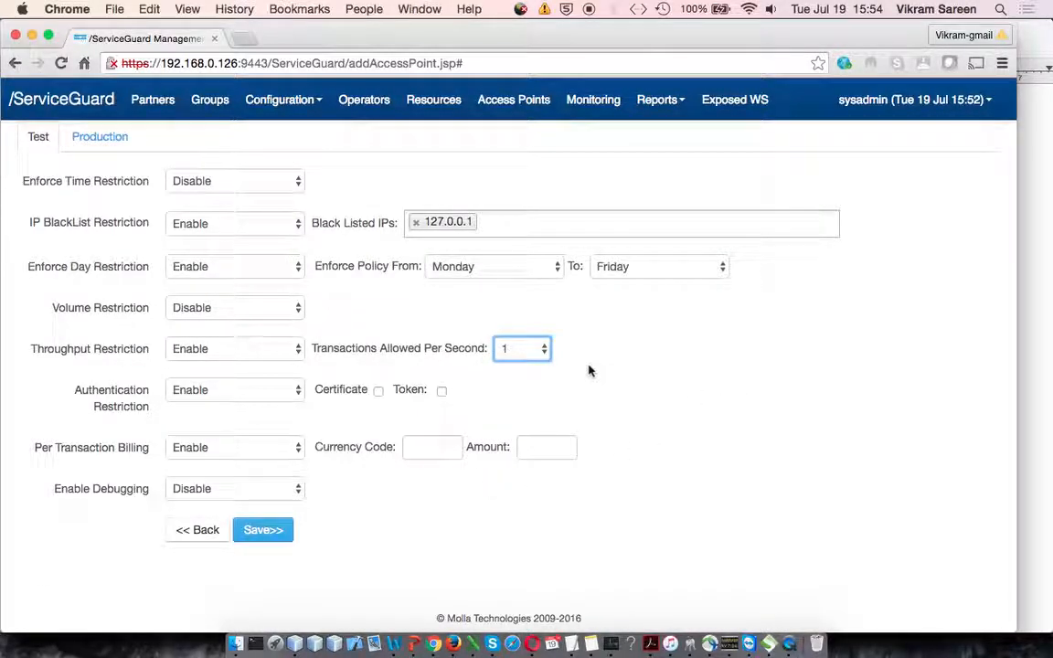
click(513, 356)
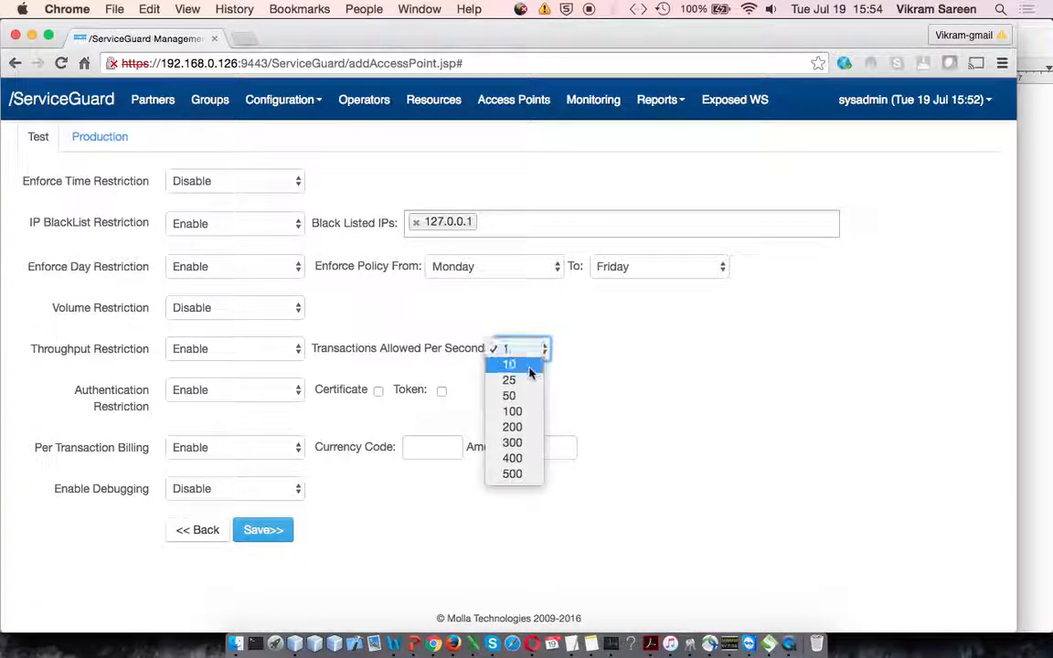
click(580, 411)
click(182, 348)
click(209, 365)
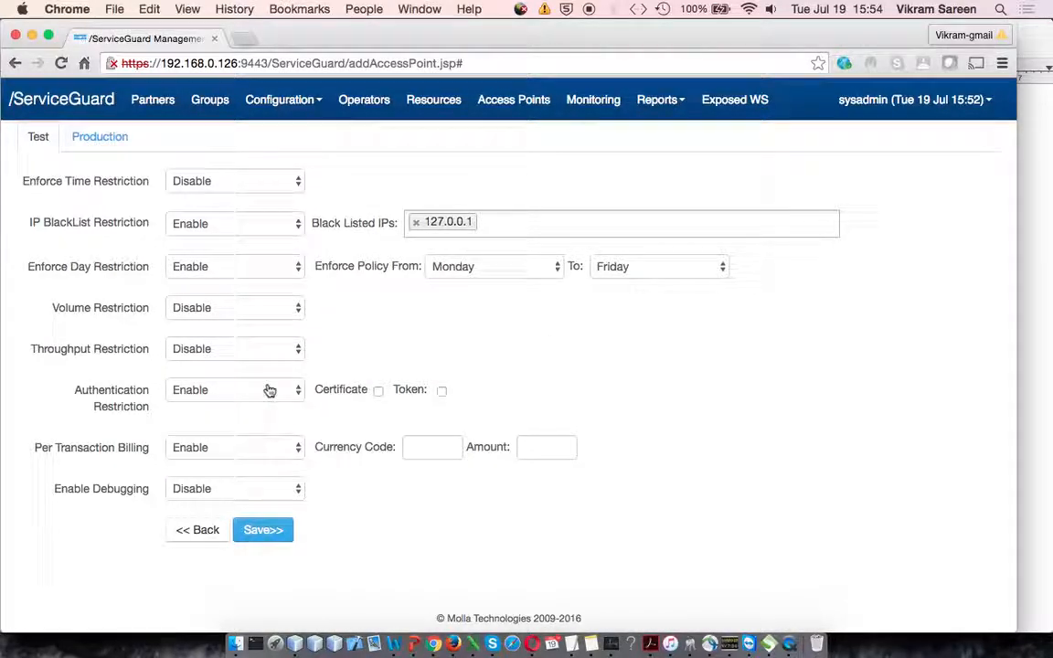
Step: Require only Token authentication in the Test policy, leaving Certificate unselected
click(442, 392)
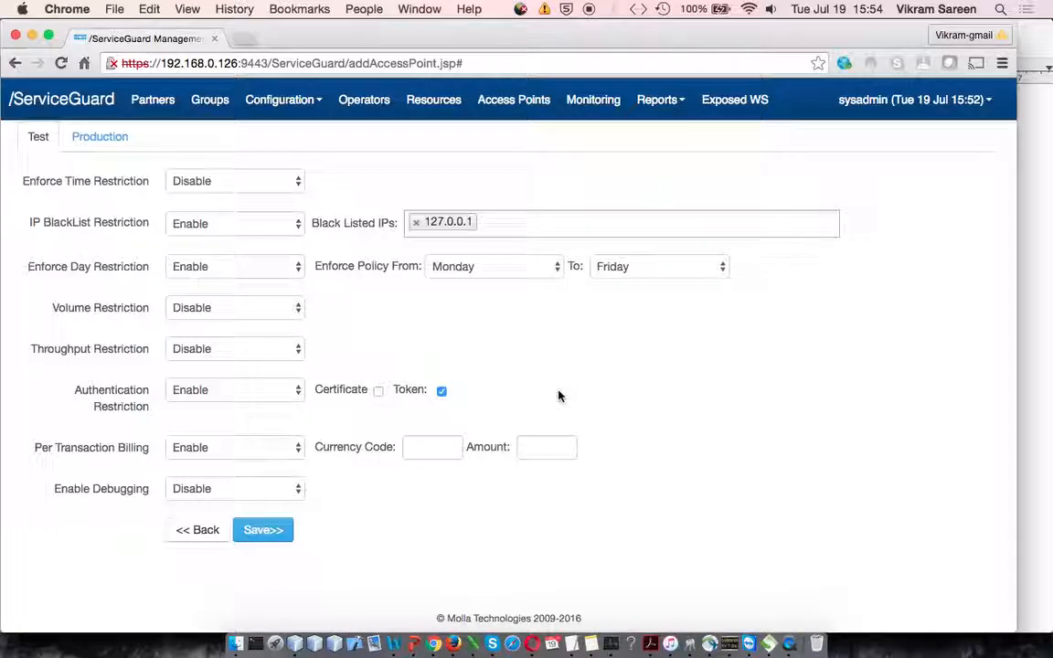
double_click(341, 390)
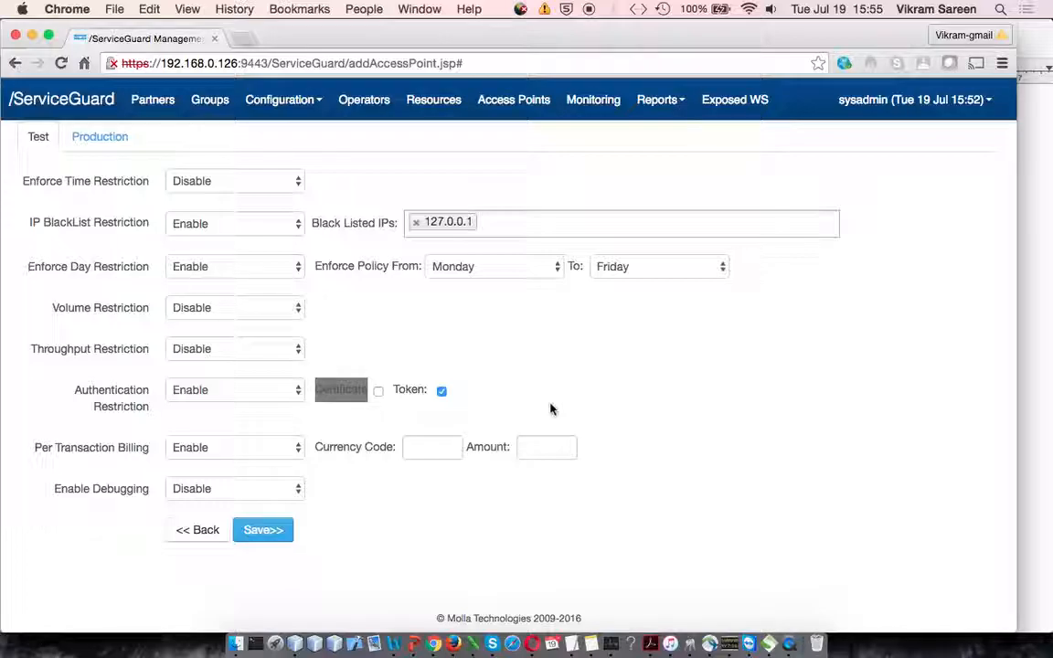
double_click(403, 390)
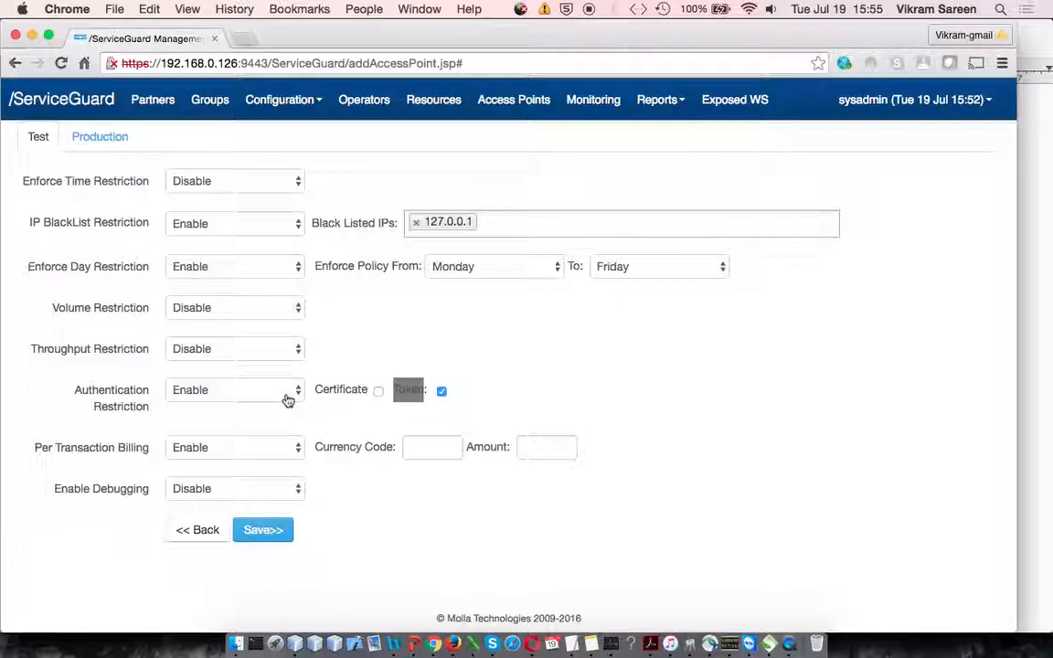
click(400, 418)
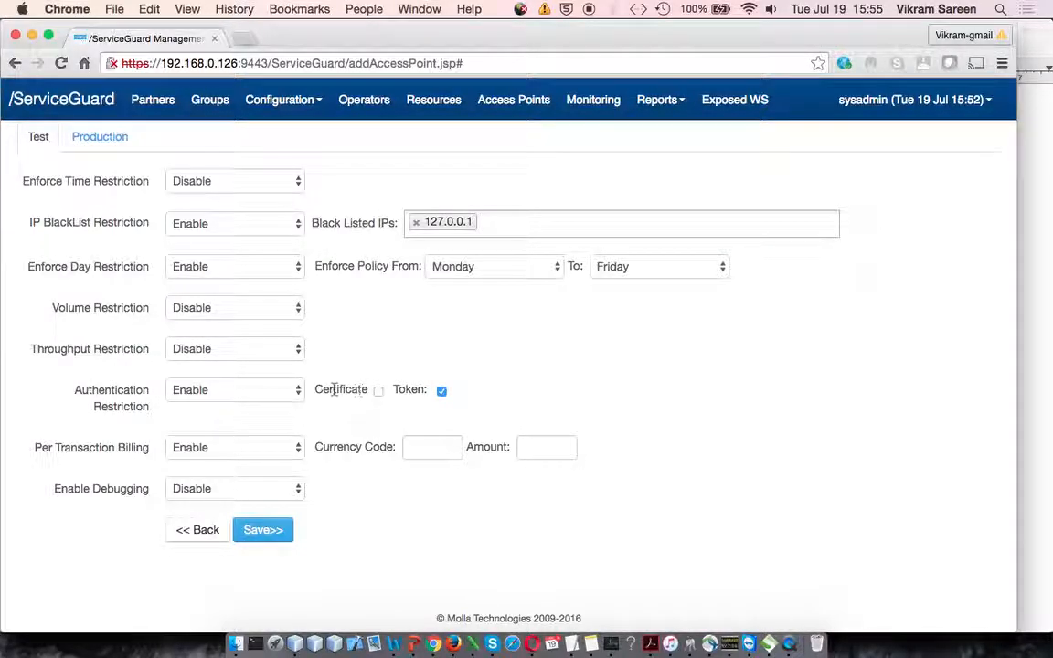
click(379, 393)
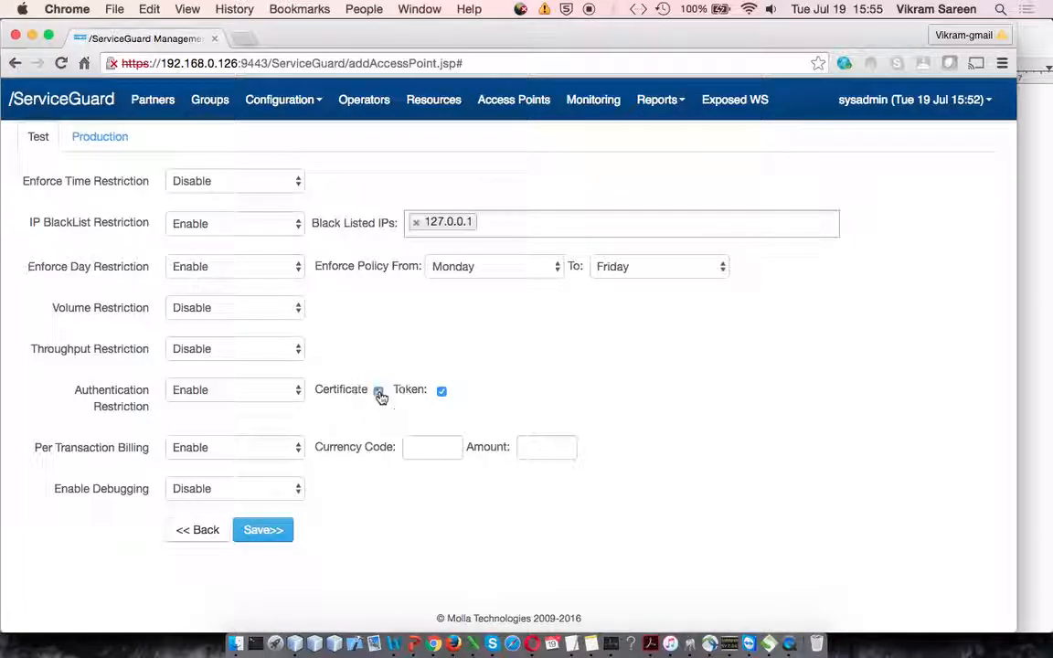
click(379, 392)
Step: Keep per-transaction billing enabled in the Test policy, with currency code USD and amount 0.10
scroll(456, 402, down, 1)
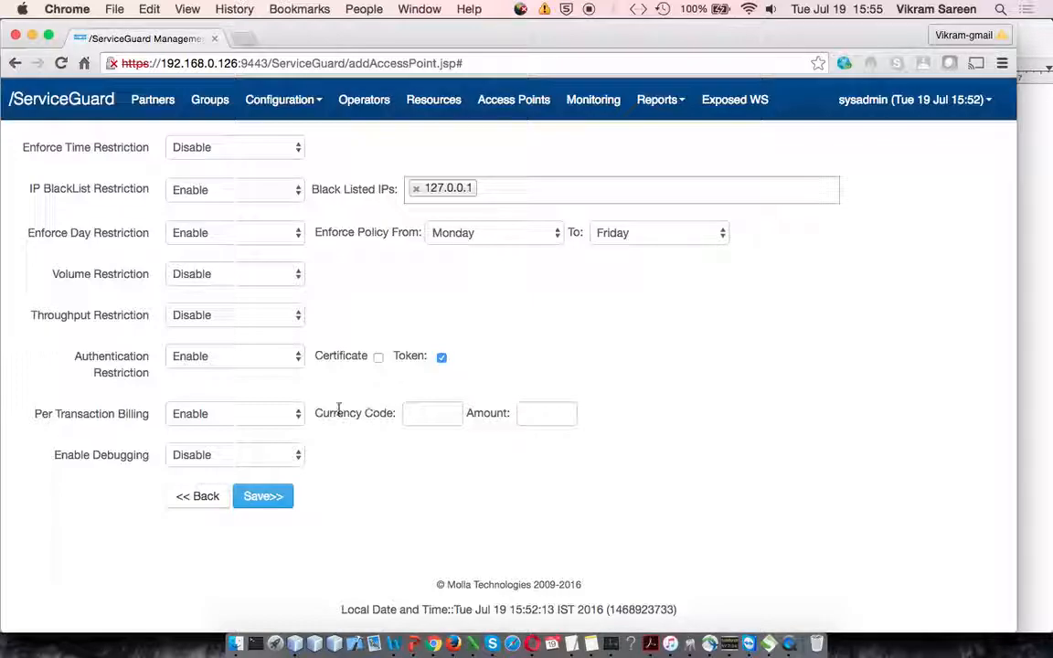
click(287, 421)
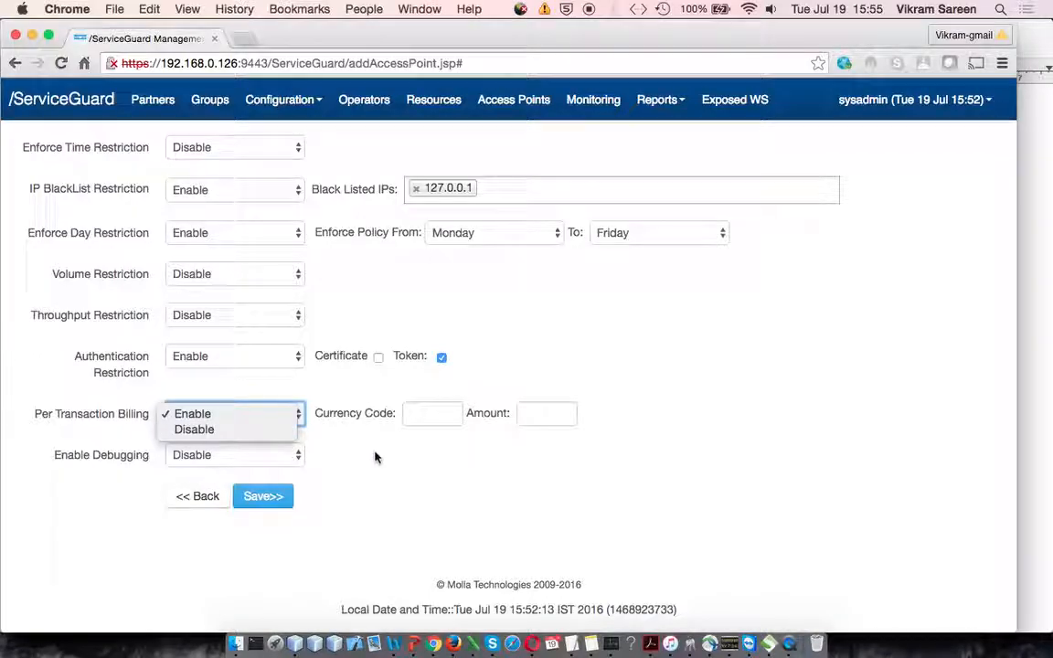
click(417, 450)
click(437, 413)
text(USD)
key(Tab)
text(0.)
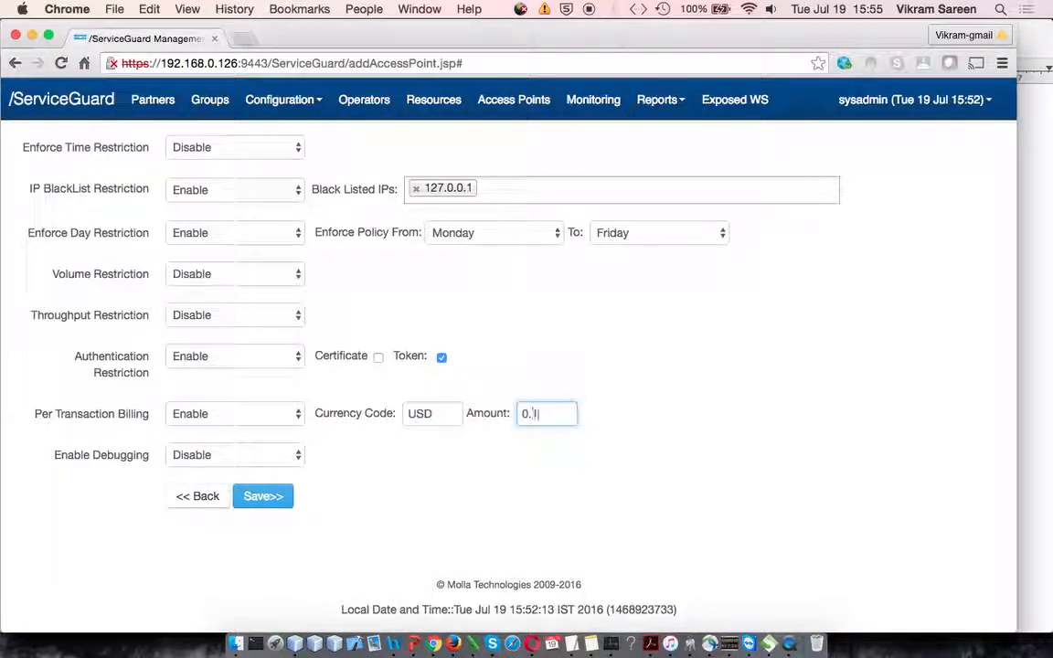
text(10)
Step: Examine the Enable Debugging options of the Test policy, leaving the setting at Disable
scroll(442, 480, down, 1)
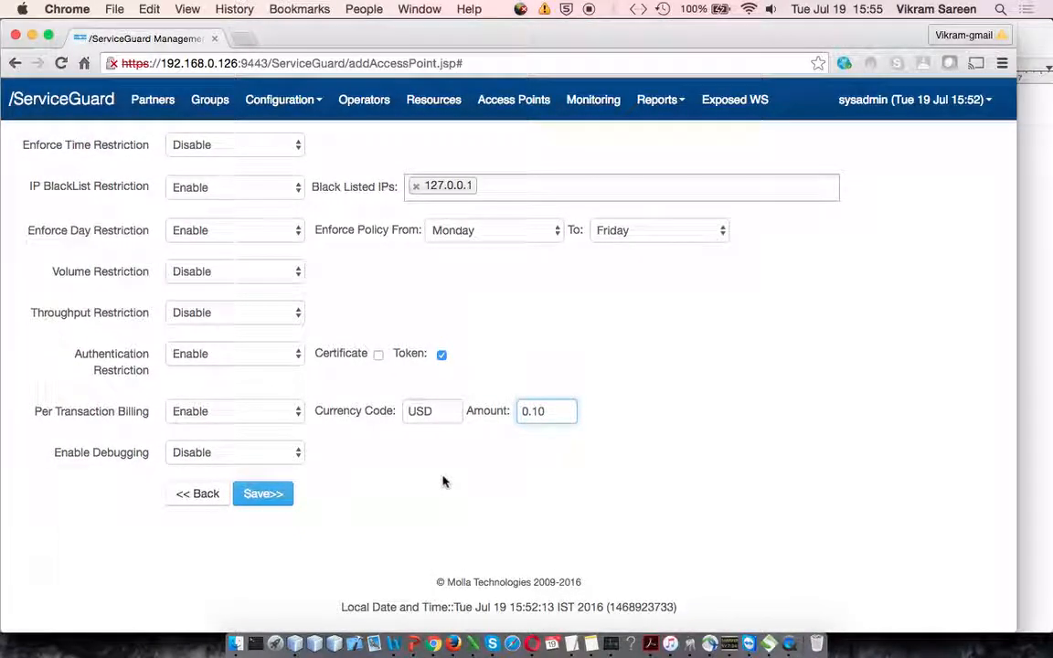
scroll(442, 482, down, 2)
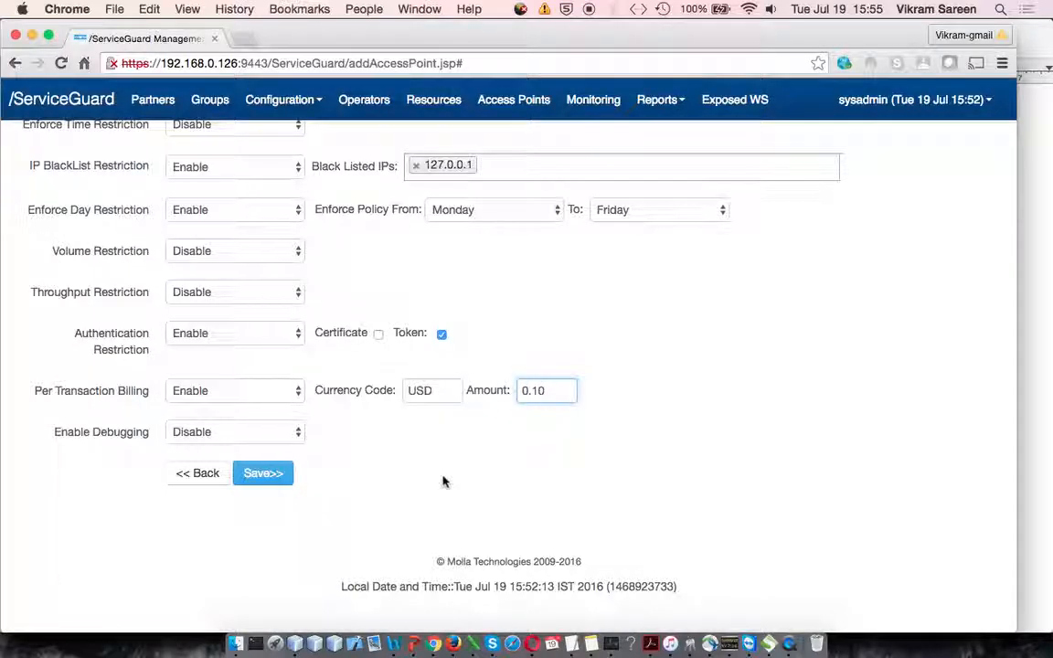
click(280, 427)
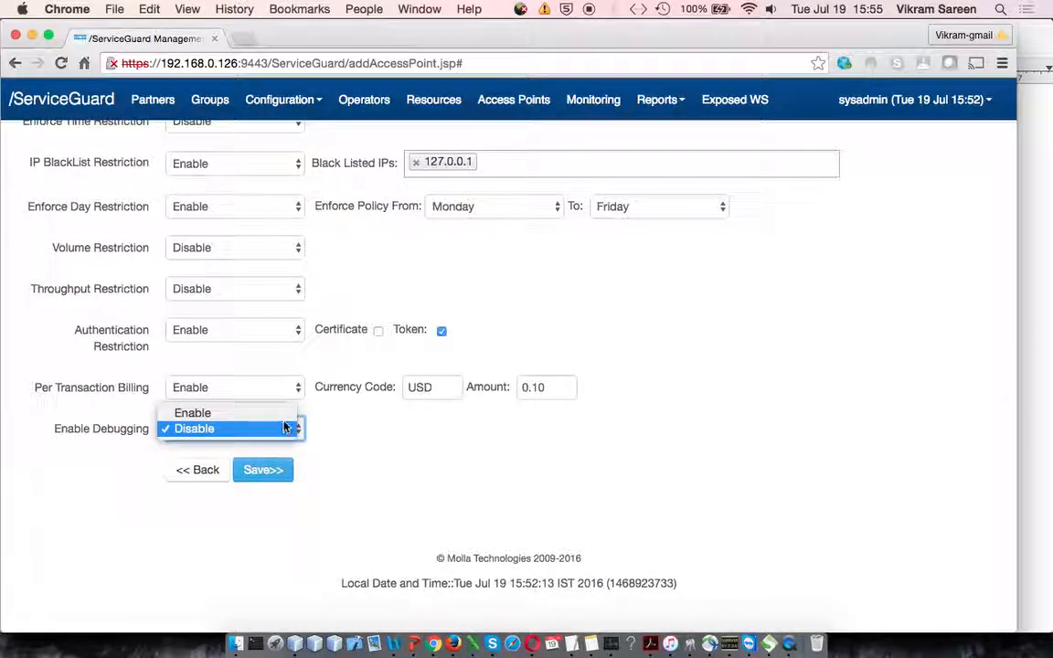
click(418, 460)
click(296, 433)
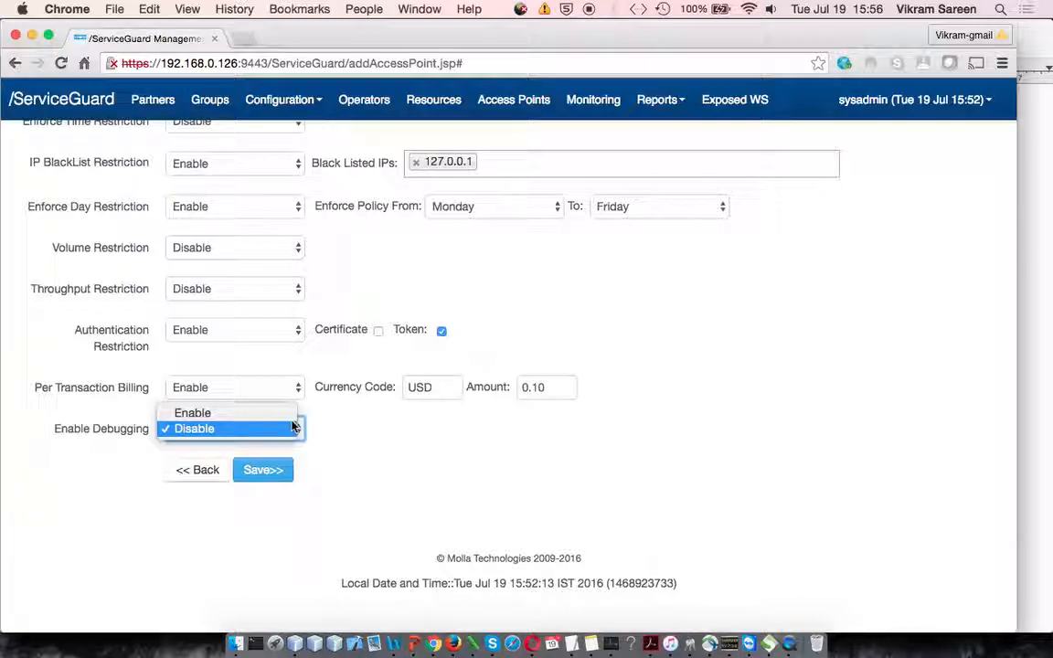
click(366, 495)
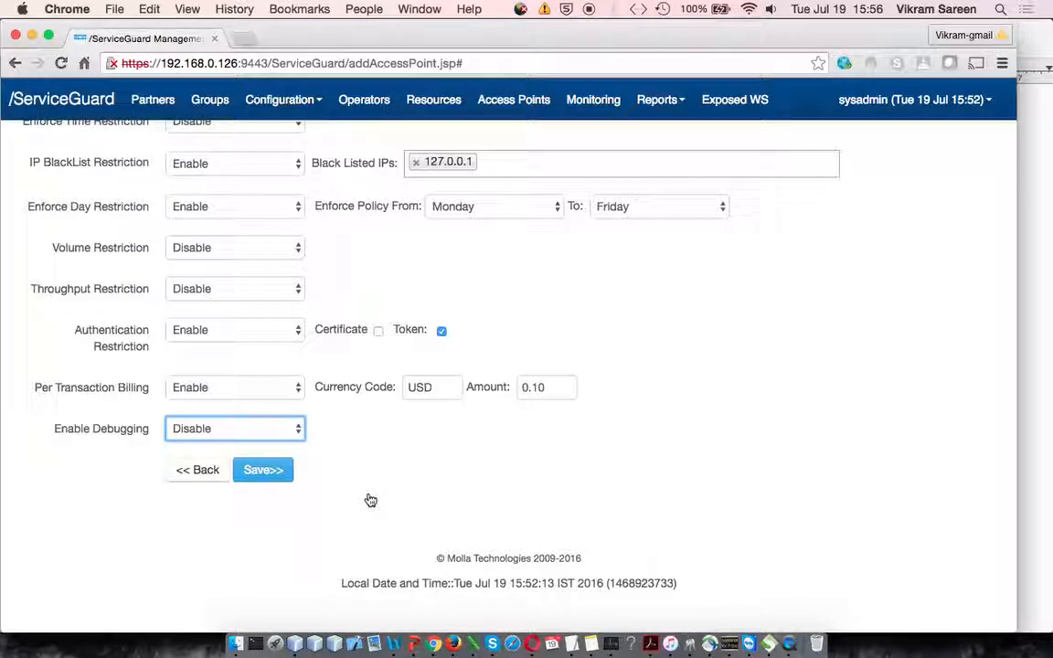
Step: Disable the time, IP blacklist and day restrictions in the Production policy
scroll(274, 448, up, 3)
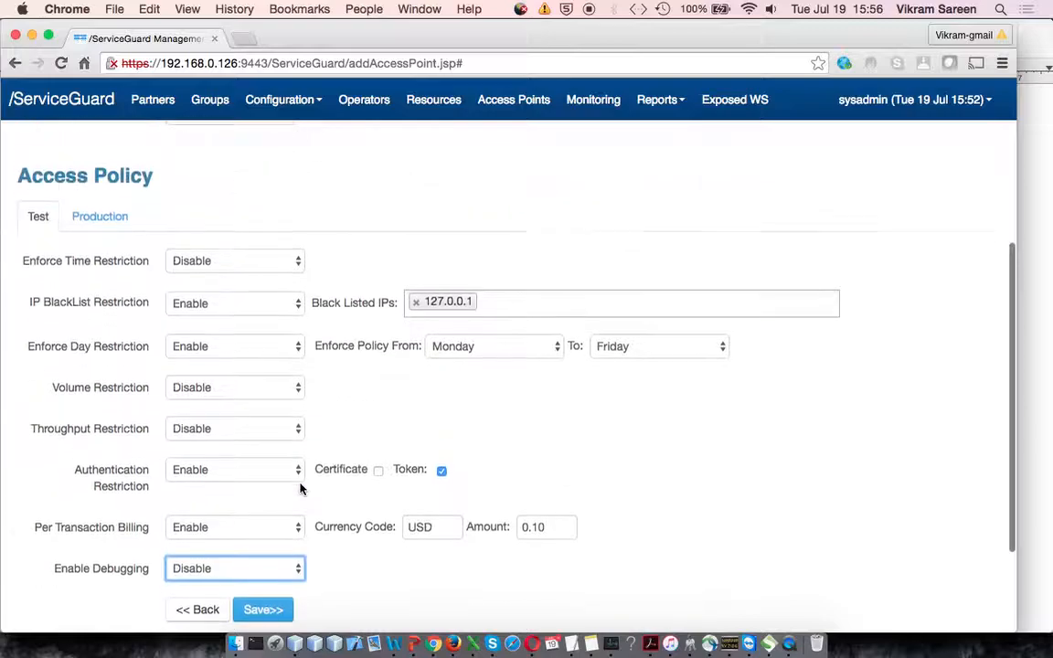
click(84, 179)
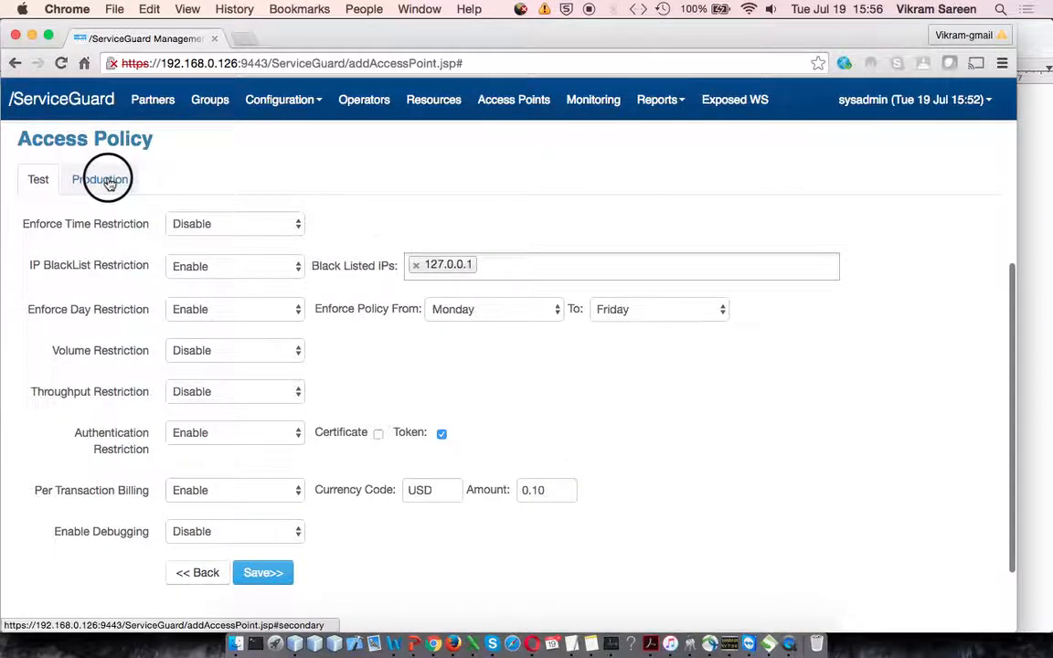
click(283, 225)
click(277, 238)
click(273, 268)
click(270, 285)
click(270, 310)
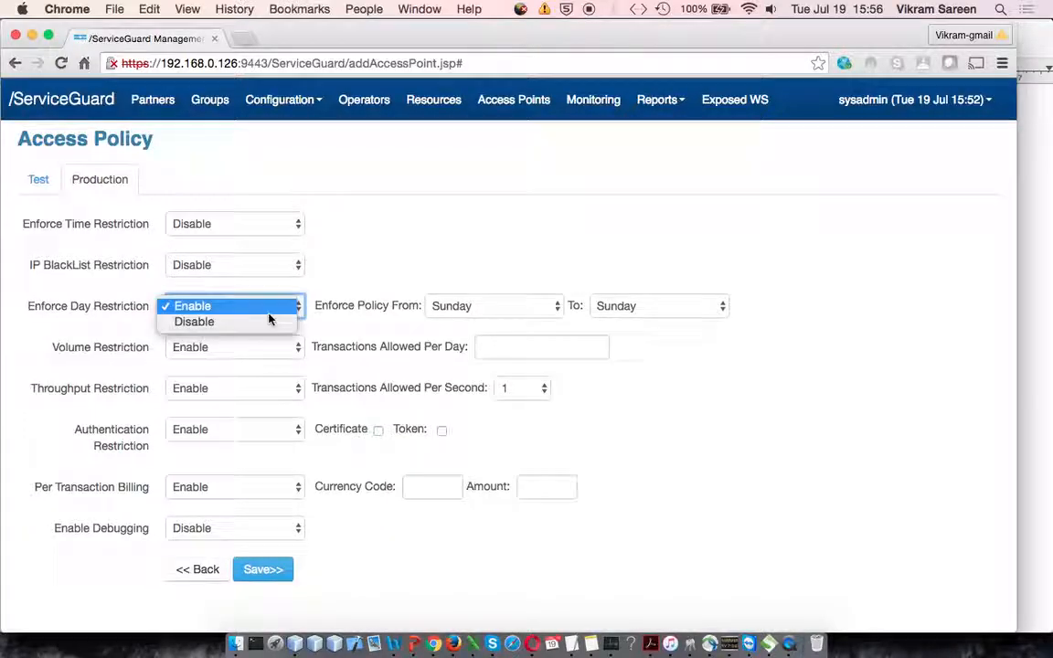
click(265, 323)
Step: Disable the volume and throughput restrictions in the Production policy
click(265, 347)
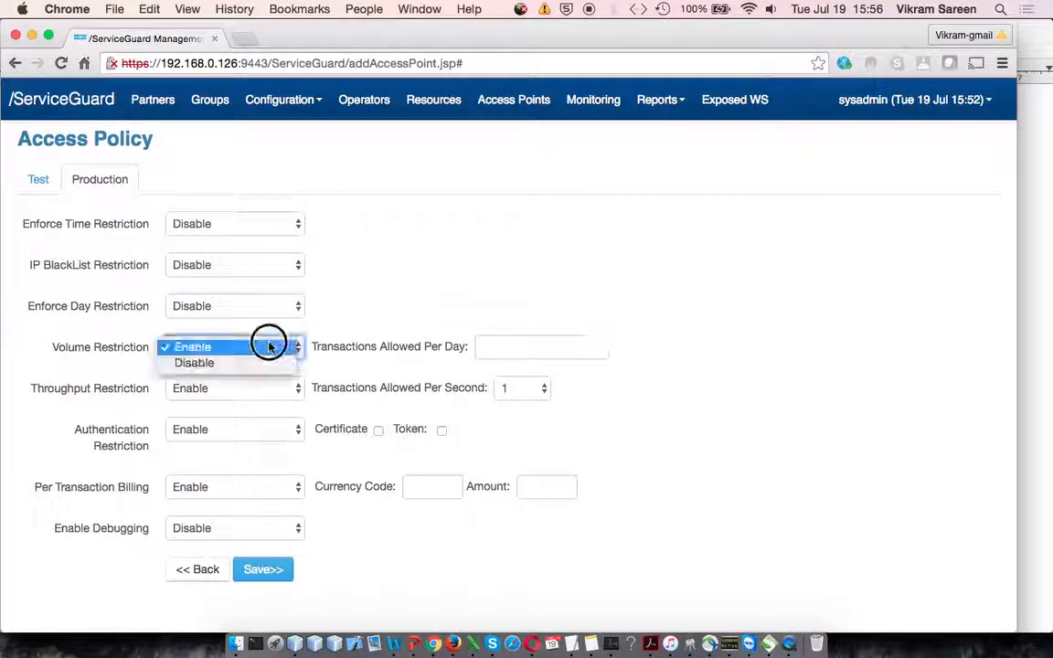
click(263, 365)
click(262, 389)
click(256, 404)
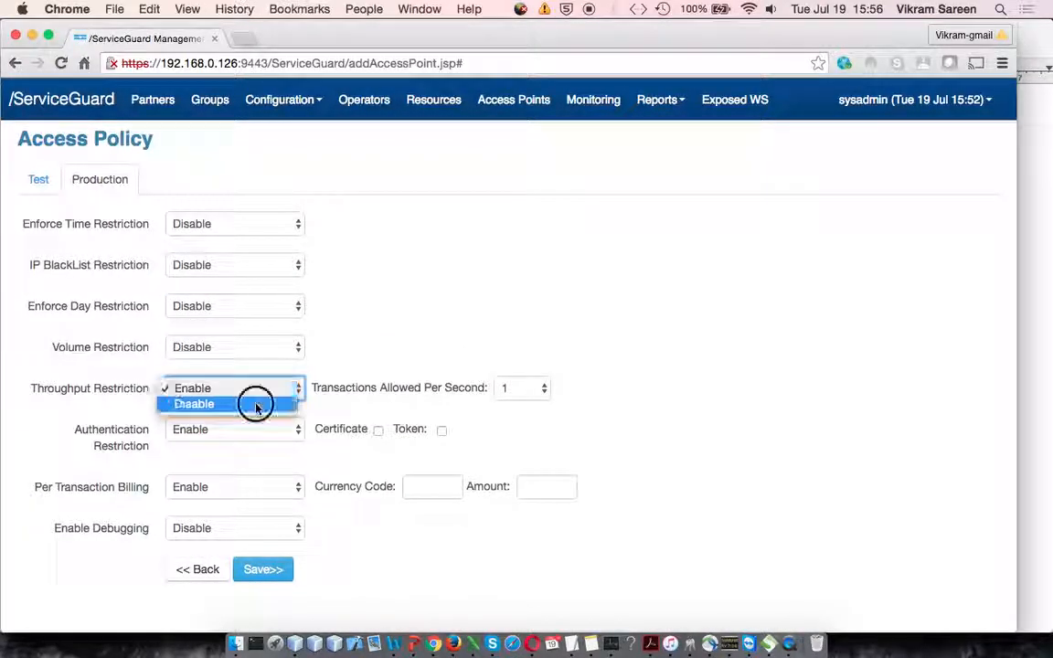
Step: Require Token authentication in the Production policy and disable its per-transaction billing
click(253, 429)
click(249, 439)
click(441, 429)
click(245, 491)
click(242, 502)
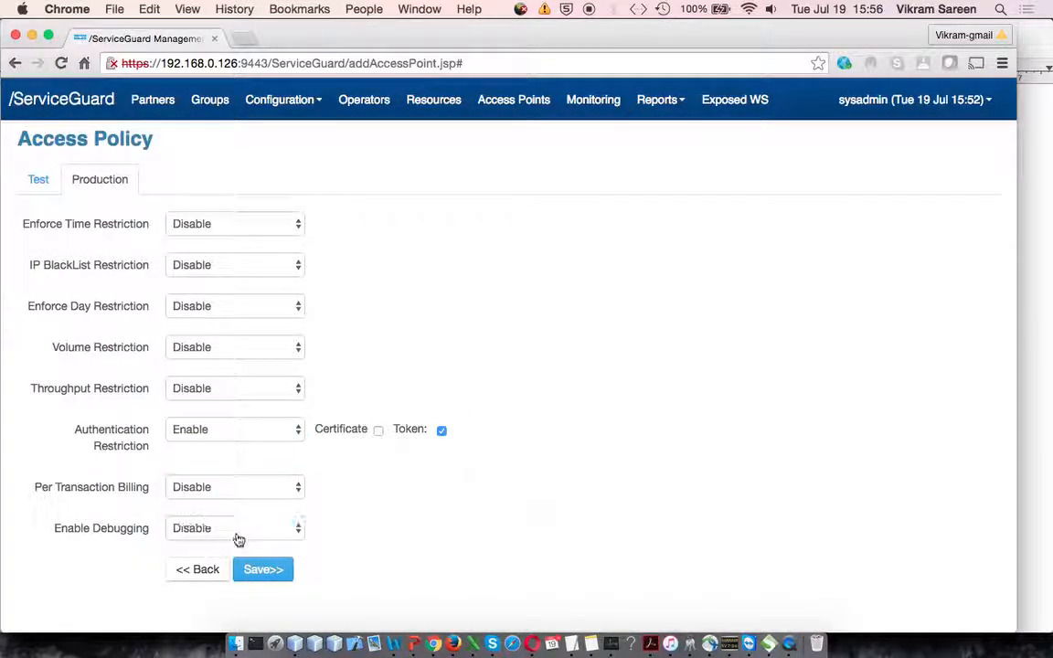
Step: Save the access point and review its details and the Test and Production access policies
click(263, 571)
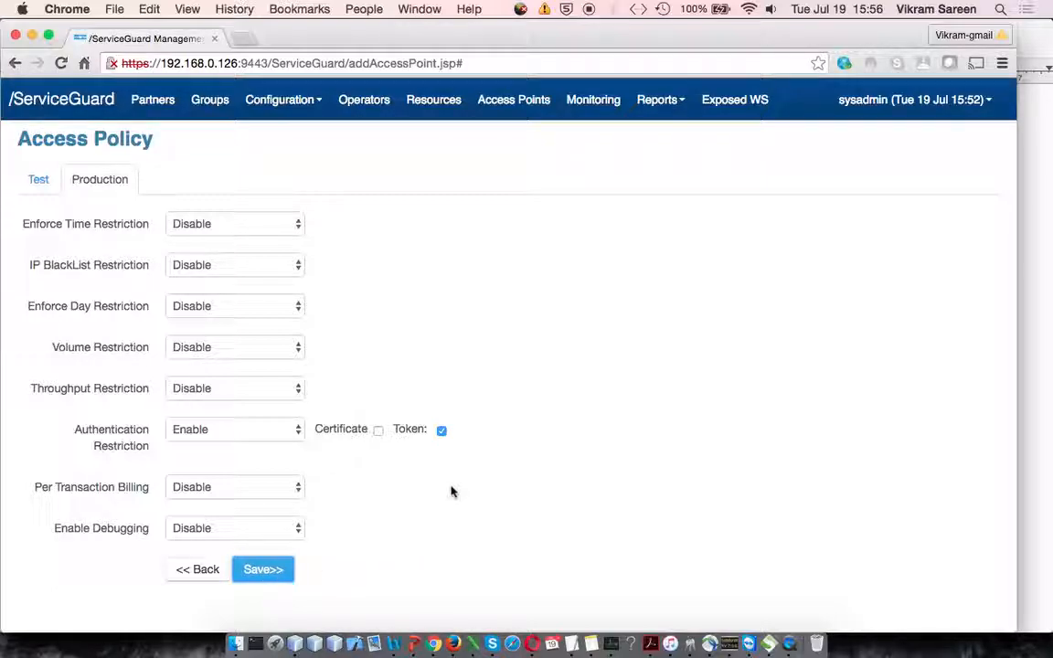
scroll(450, 491, up, 5)
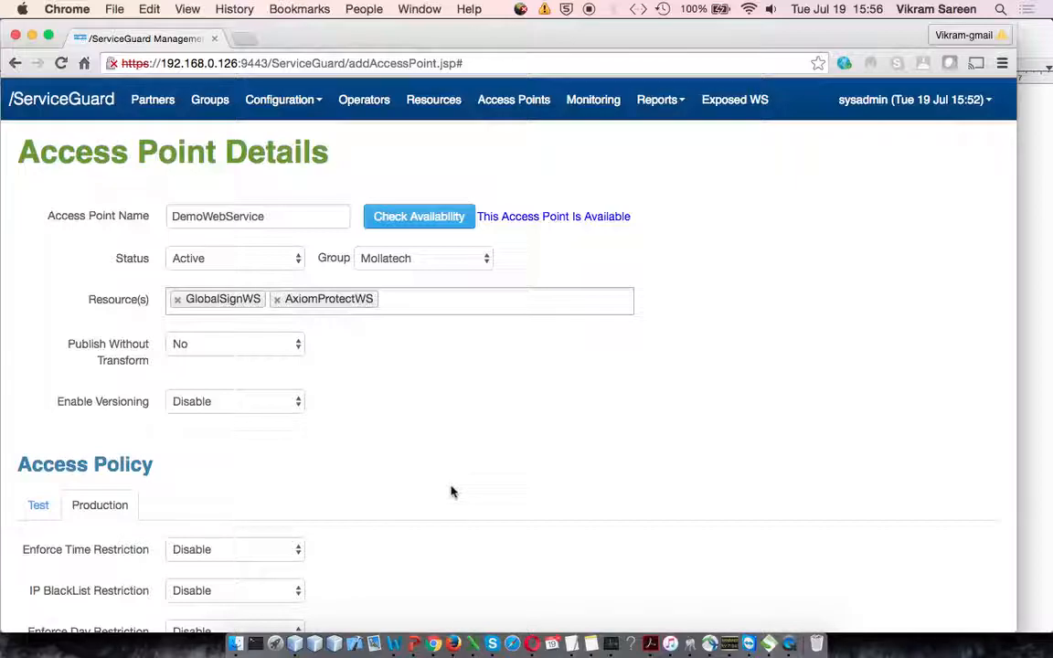
scroll(514, 545, down, 5)
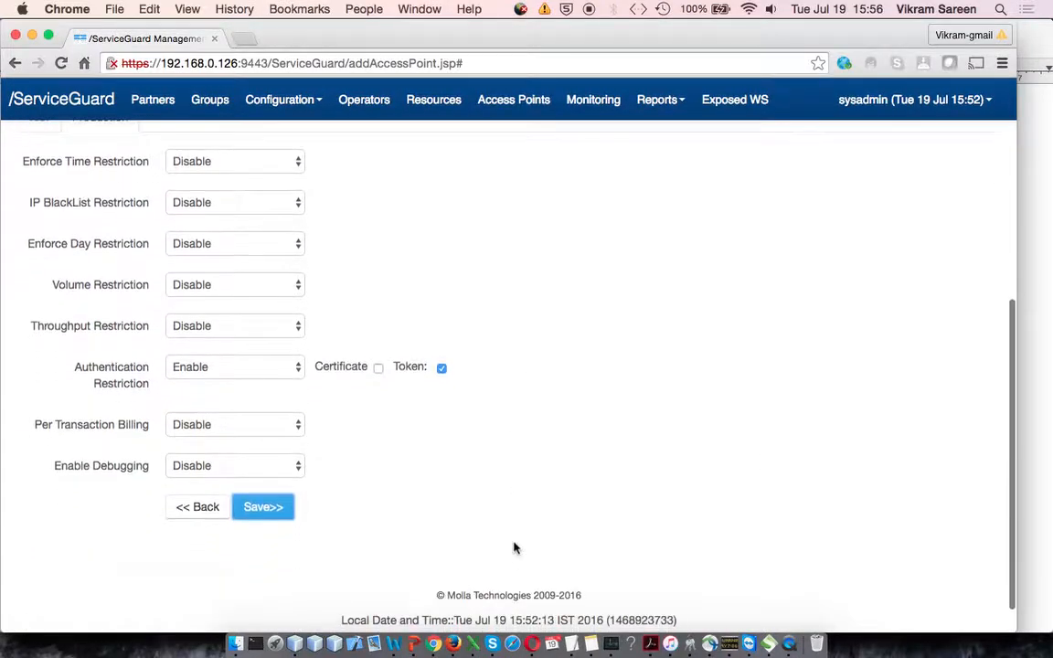
scroll(289, 476, up, 1)
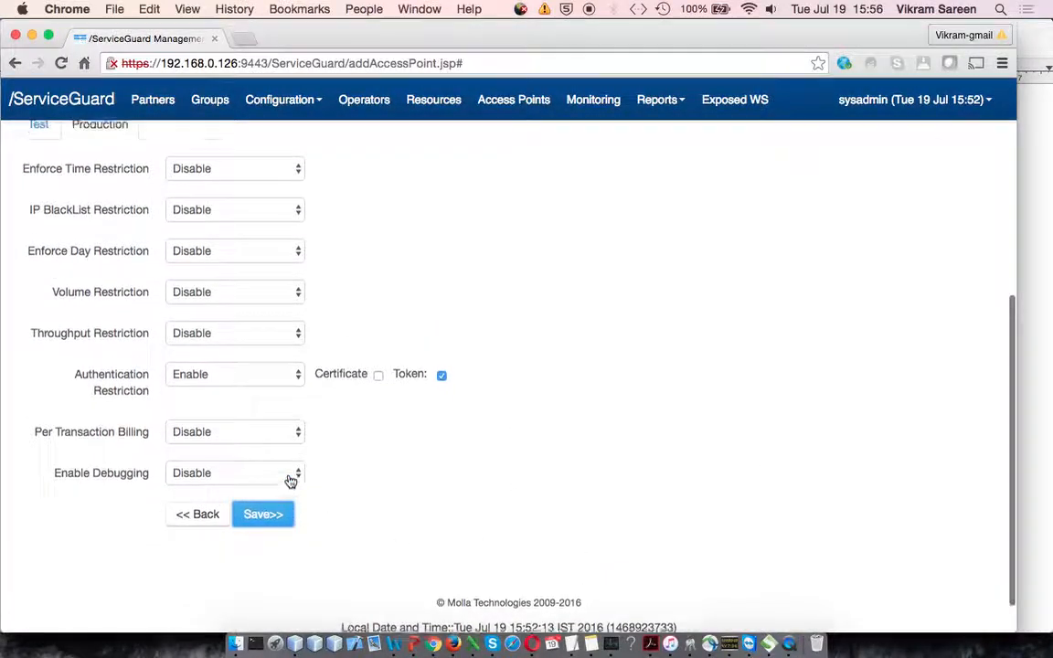
click(38, 136)
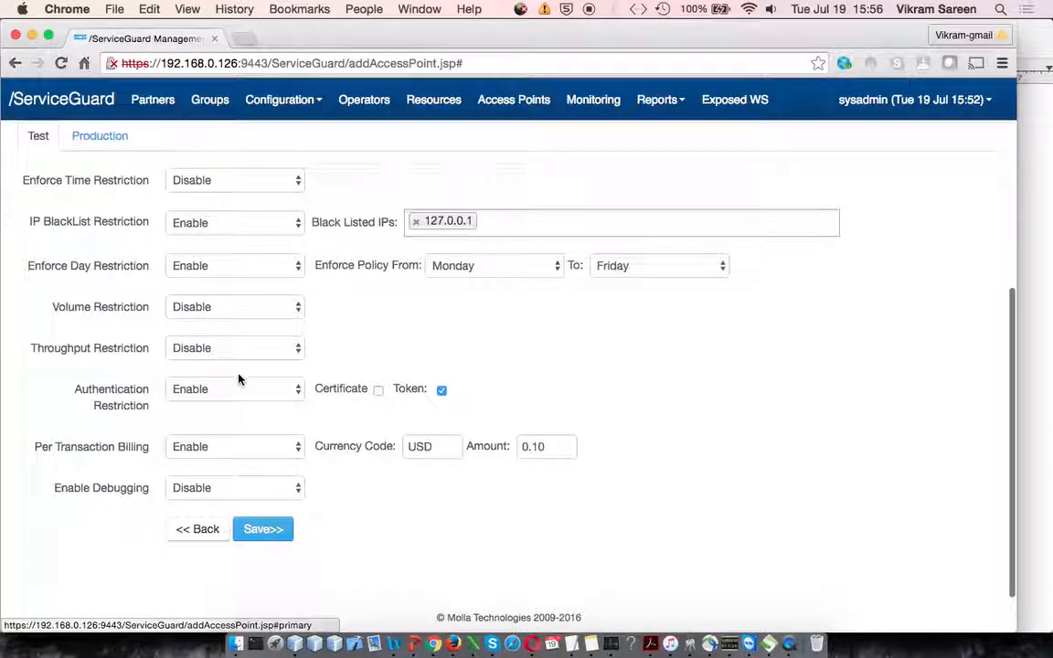
scroll(342, 507, up, 2)
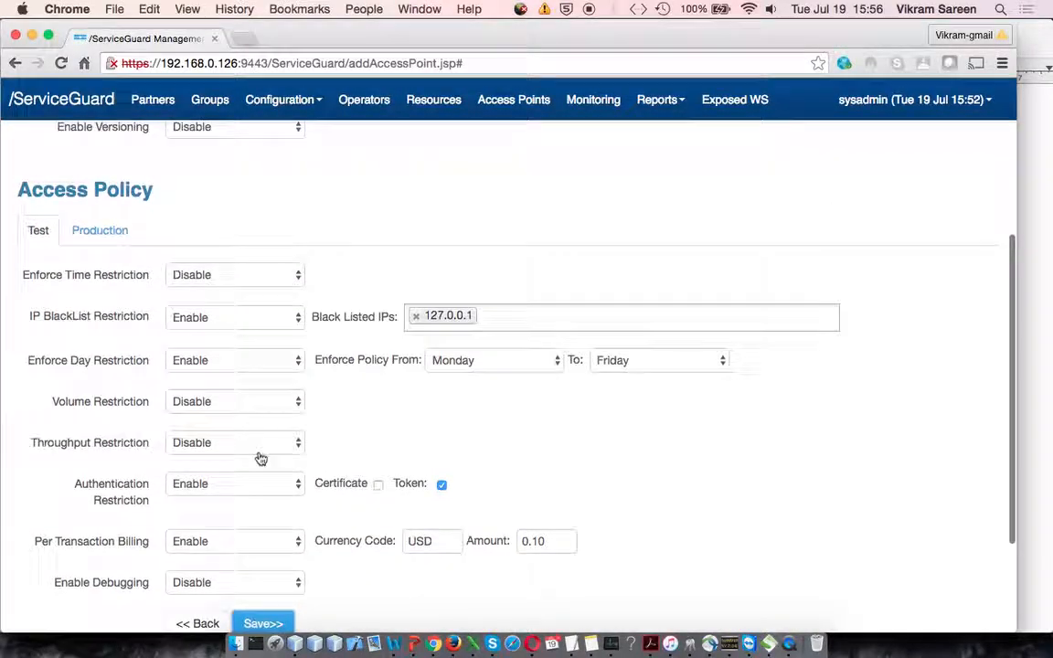
Step: Review the DemoWebService access point's details and the restriction, authentication, billing and debugging settings of its Test access policy
scroll(328, 283, down, 2)
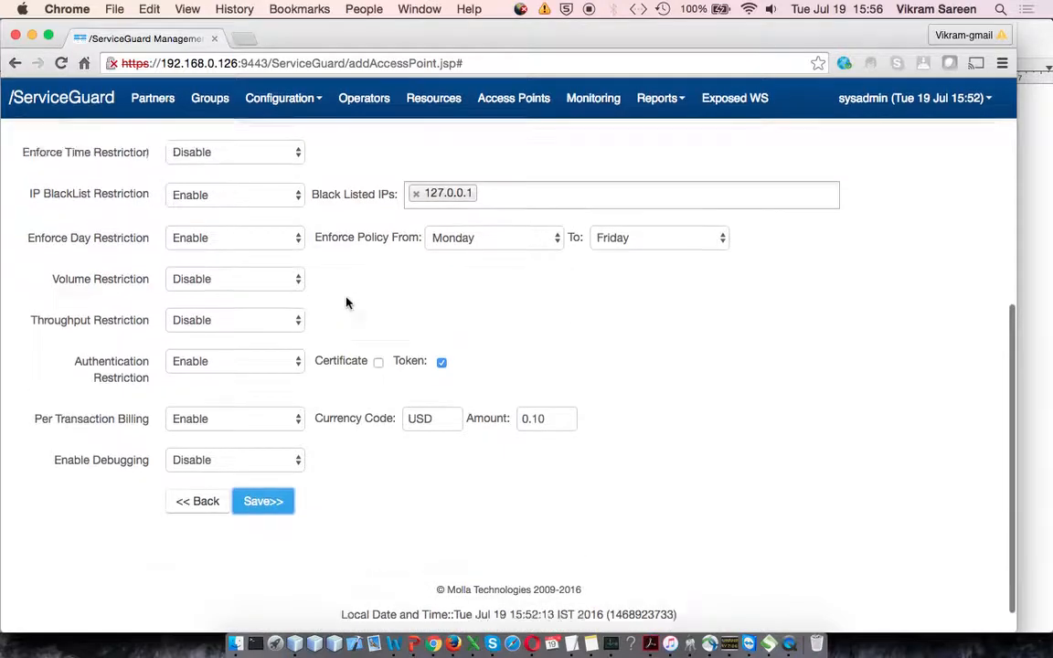
scroll(206, 275, up, 7)
scroll(392, 306, down, 3)
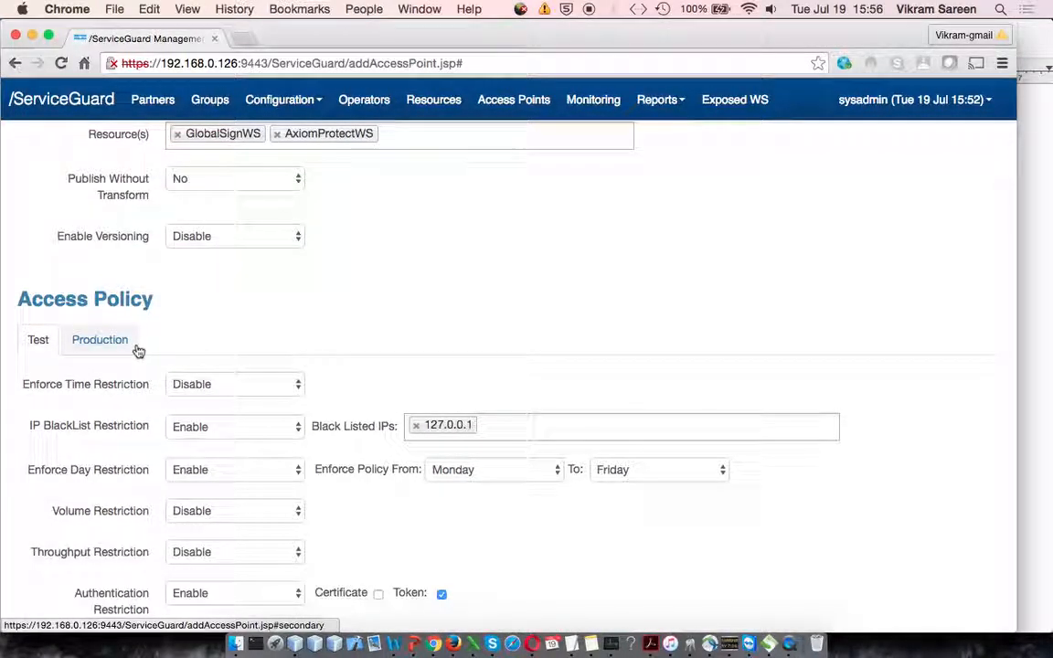
scroll(289, 381, down, 2)
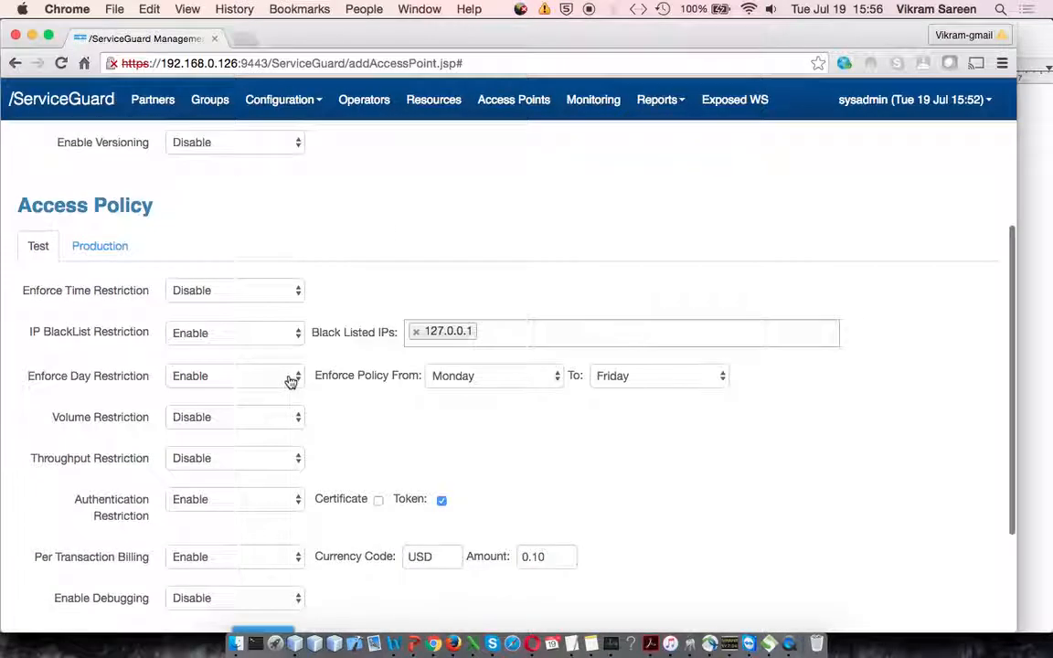
right_click(791, 645)
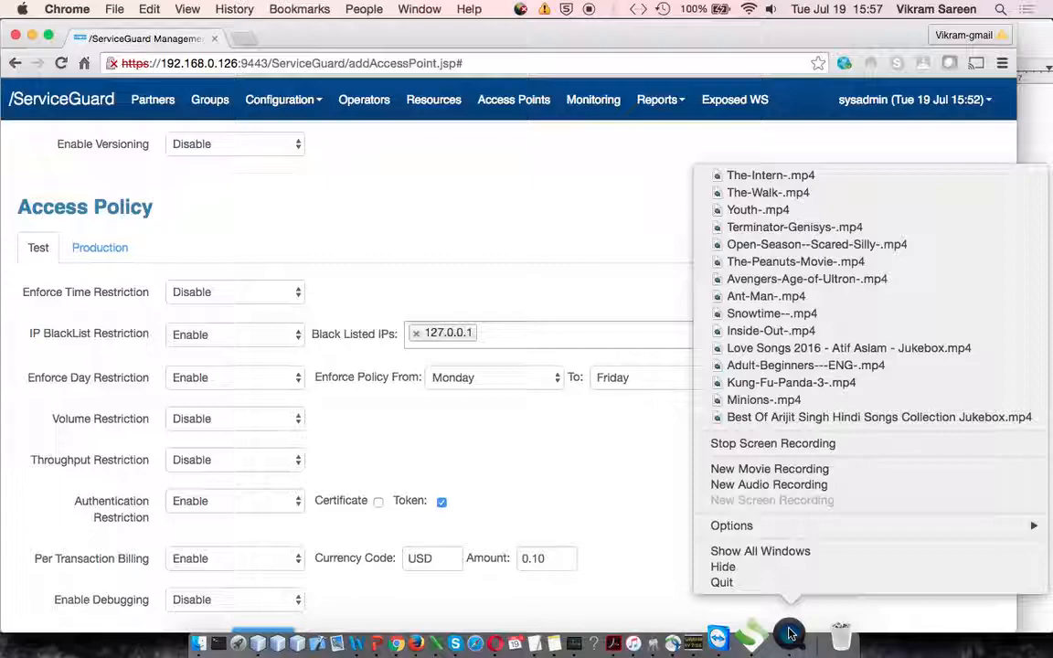
click(561, 475)
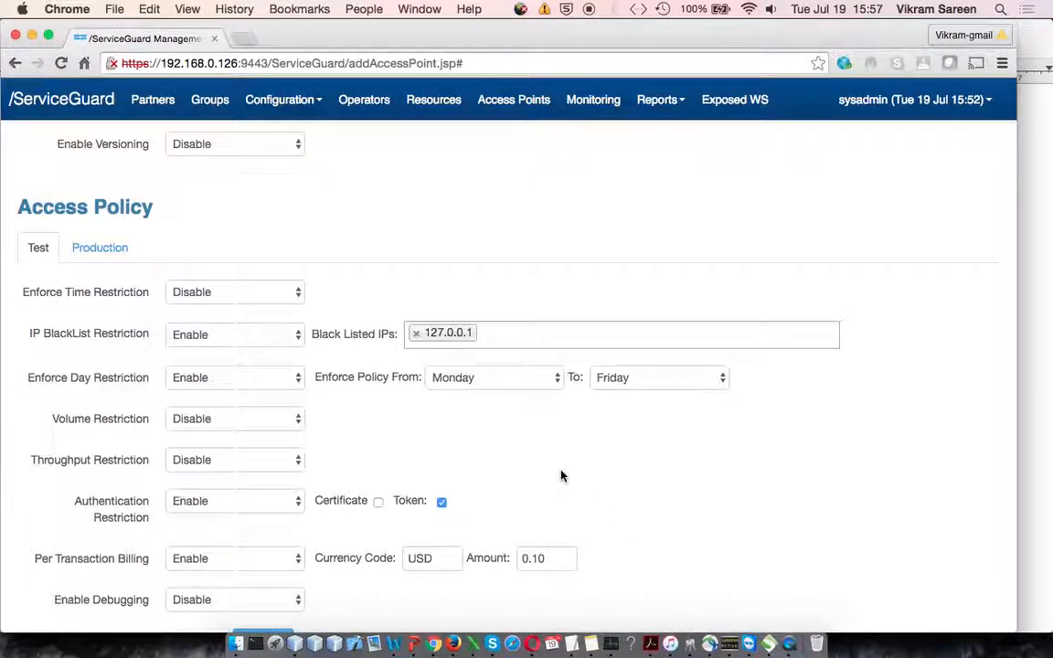
scroll(561, 474, up, 5)
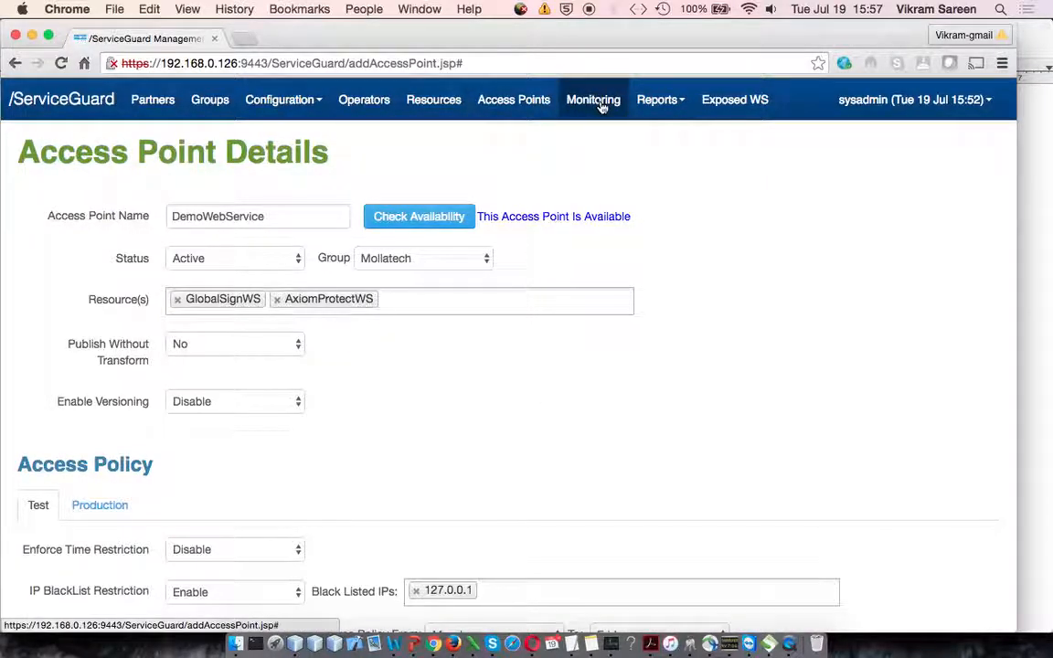
scroll(541, 352, down, 3)
scroll(541, 350, down, 5)
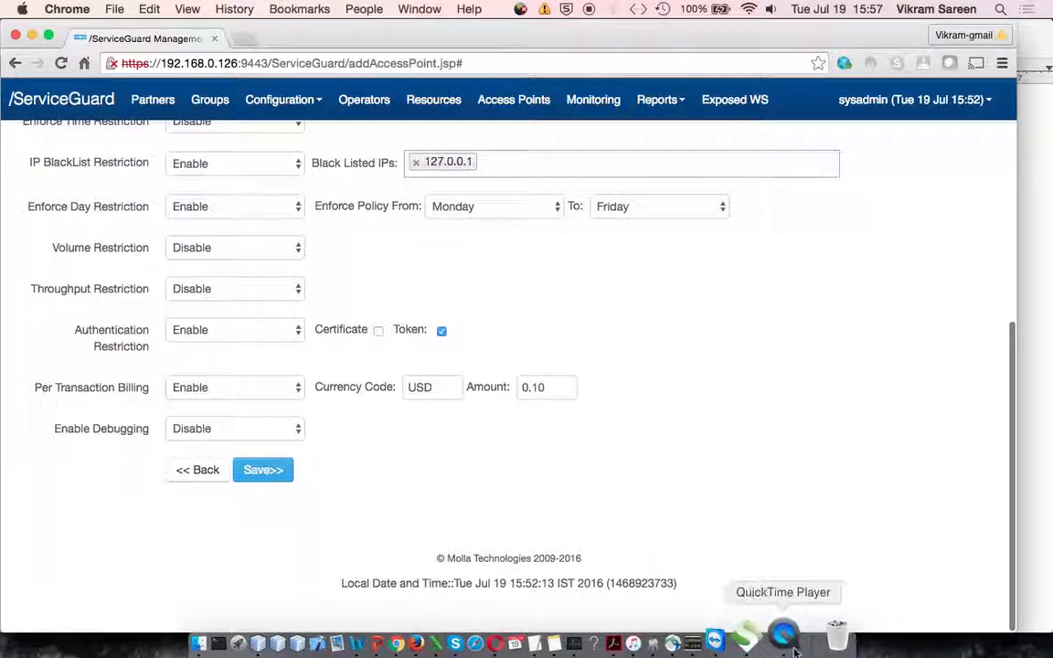
Step: Switch to SoapUI
click(751, 638)
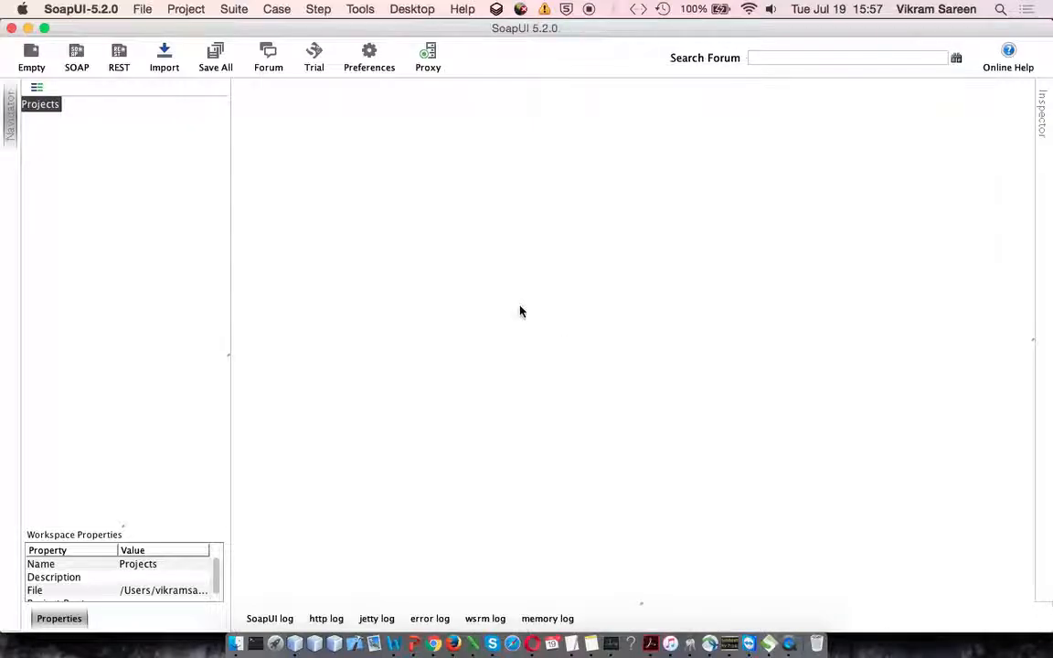
right_click(788, 642)
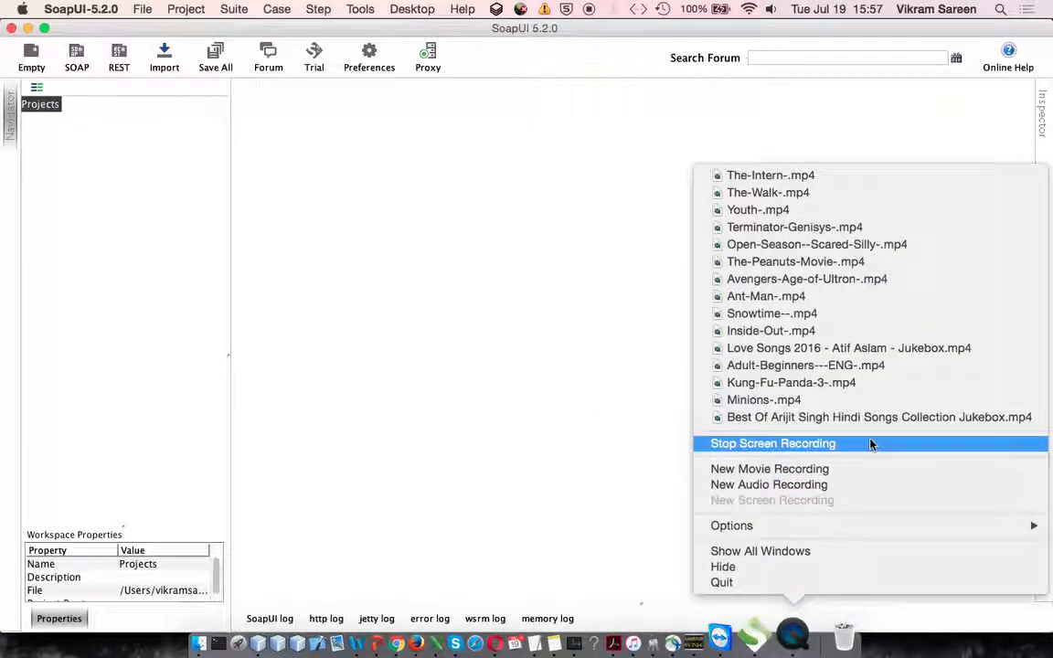